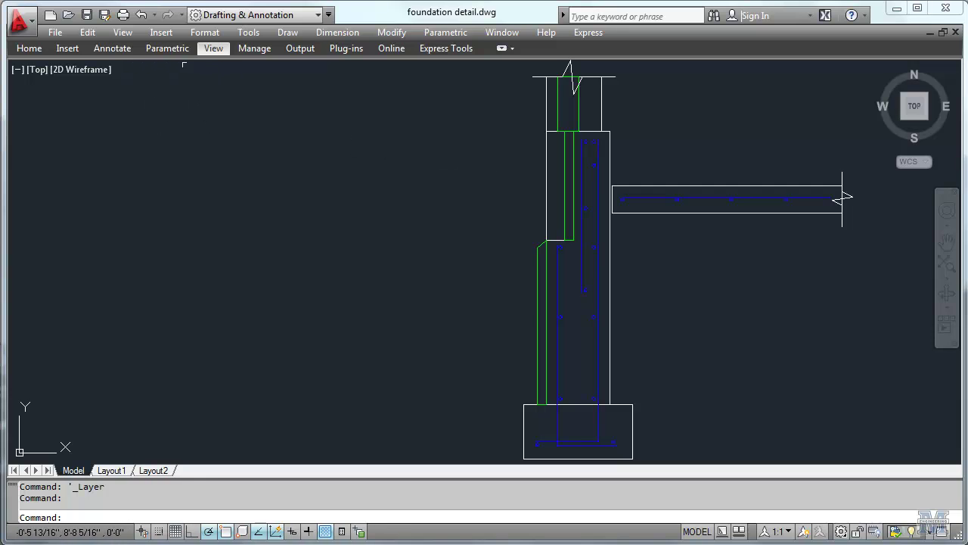
Set the insulation layer current in the Layer Properties Manager, then close the manager.
{"action": "left_click", "coordinate": [209, 36]}
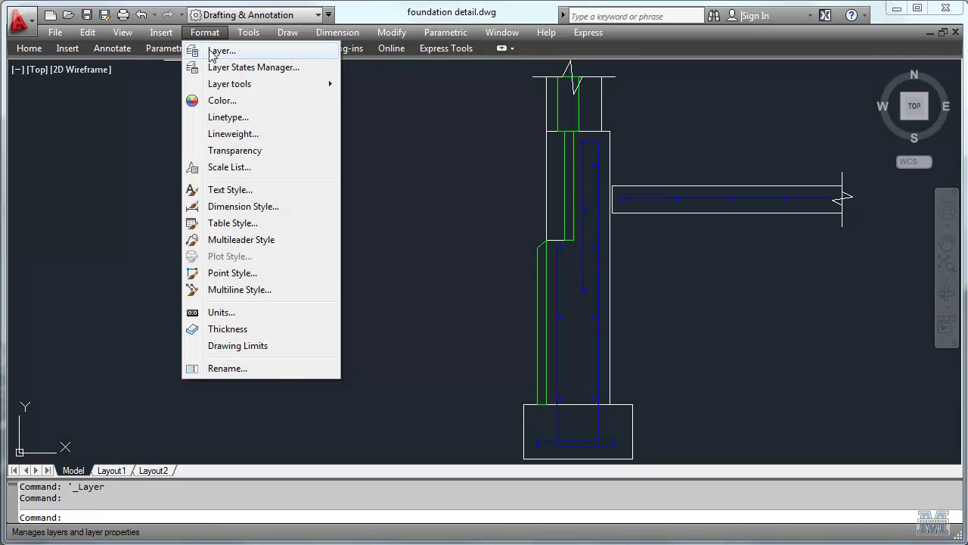
{"action": "left_click", "coordinate": [213, 48]}
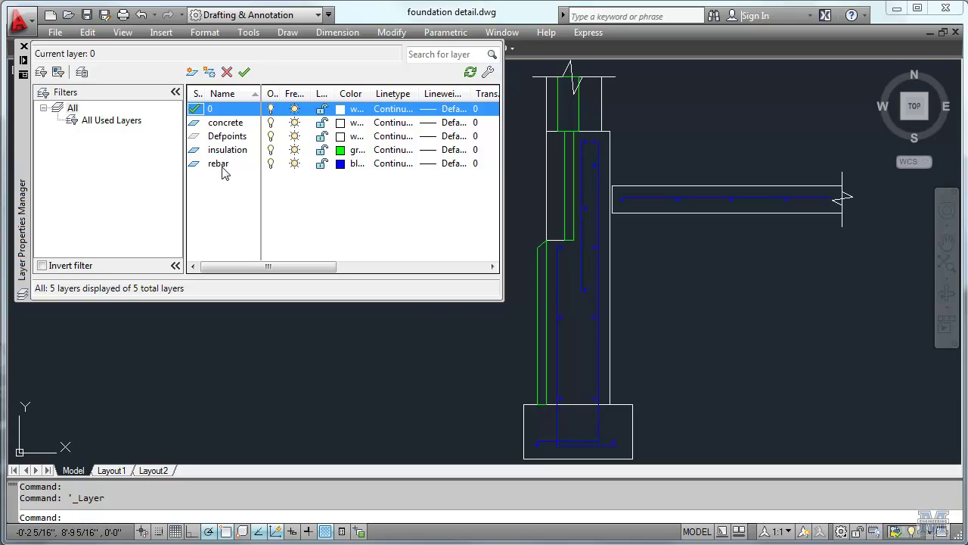
{"action": "double_click", "coordinate": [194, 154]}
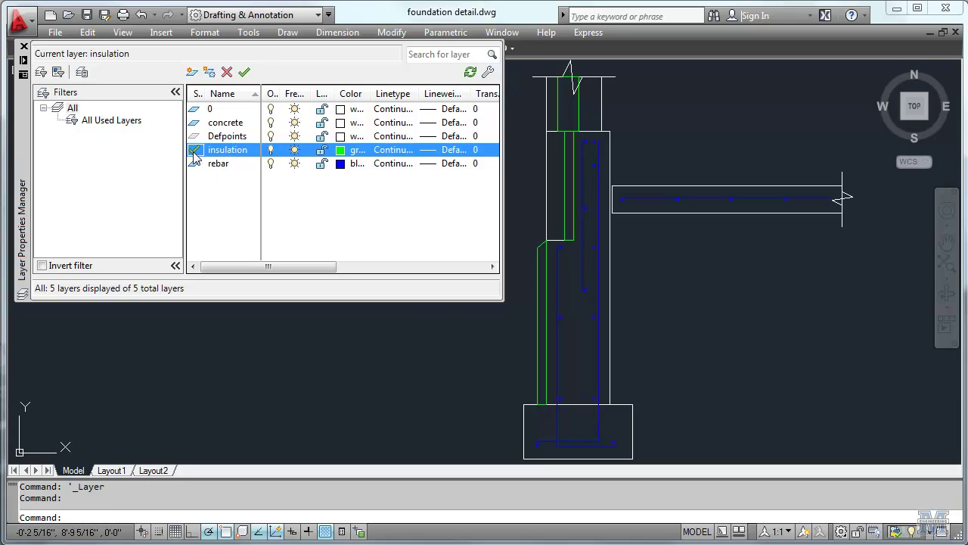
{"action": "left_click", "coordinate": [23, 47]}
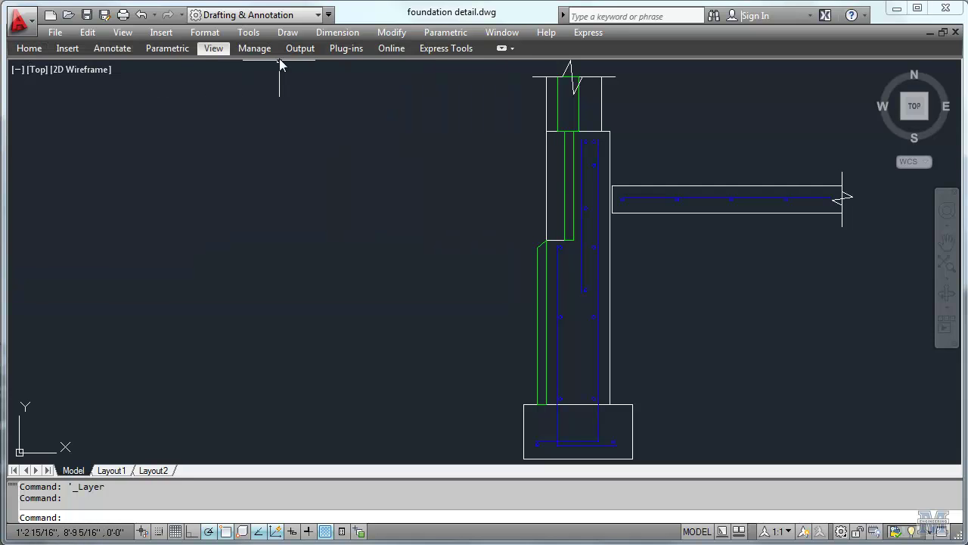
{"action": "left_click", "coordinate": [288, 33]}
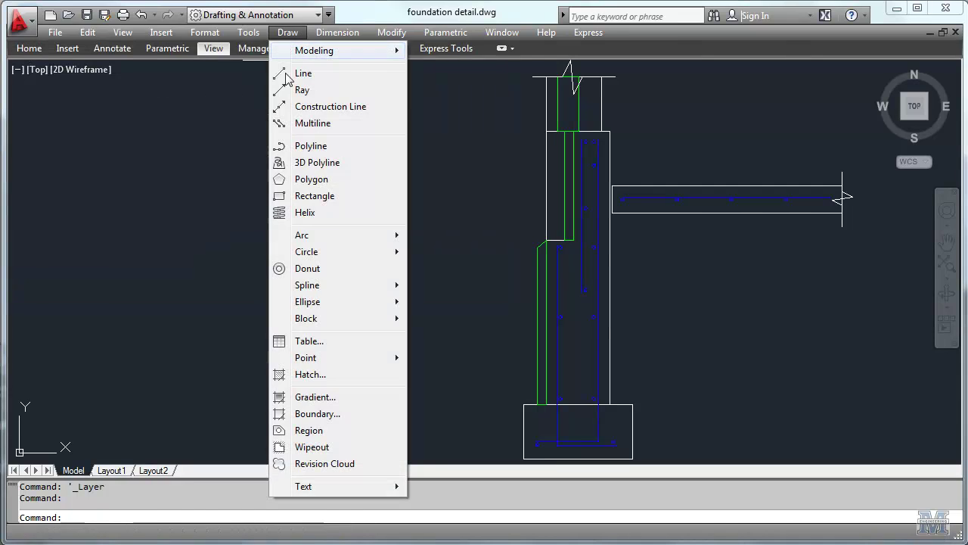
Hatch the top insulation rectangle by selecting it as the boundary object.
{"action": "left_click", "coordinate": [323, 375]}
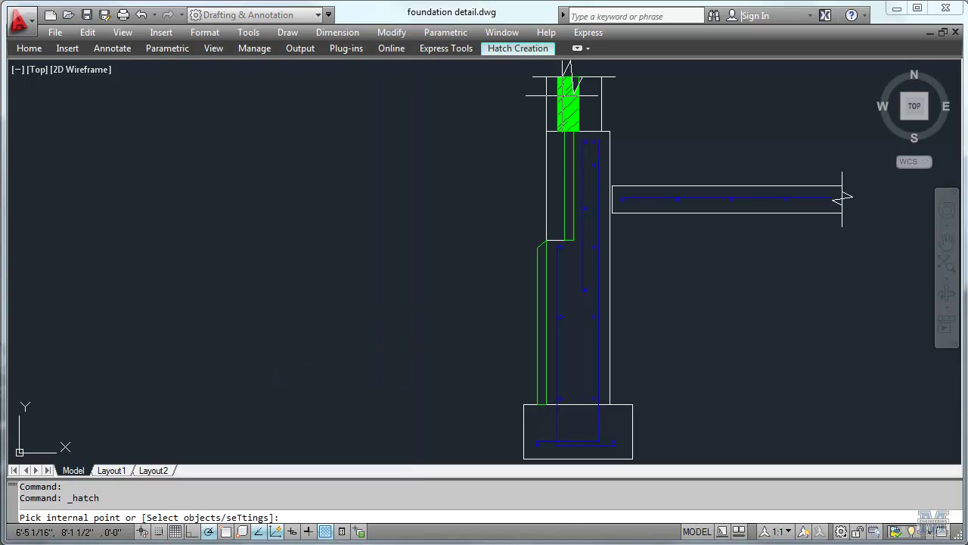
{"action": "scroll", "coordinate": [569, 97], "scroll_direction": "up", "scroll_amount": 2}
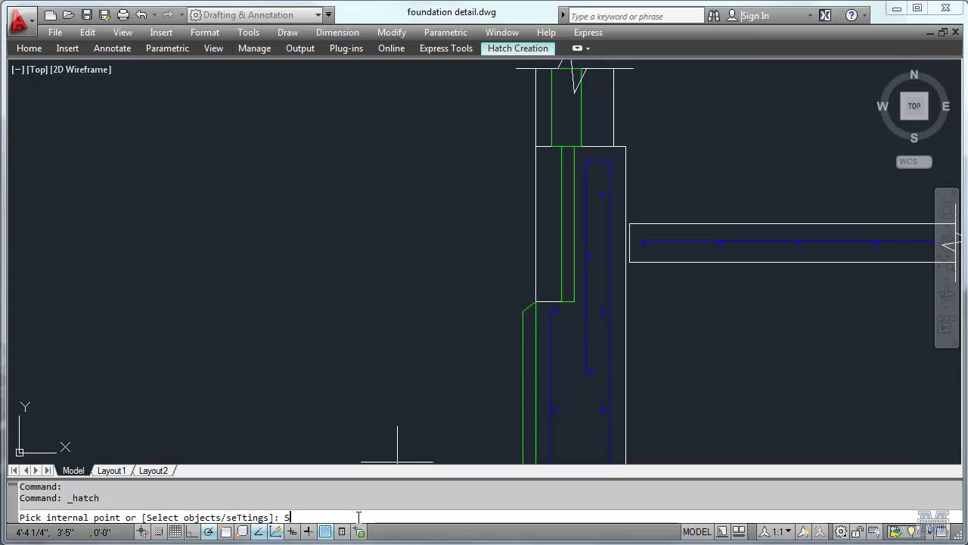
{"action": "key", "text": "Return"}
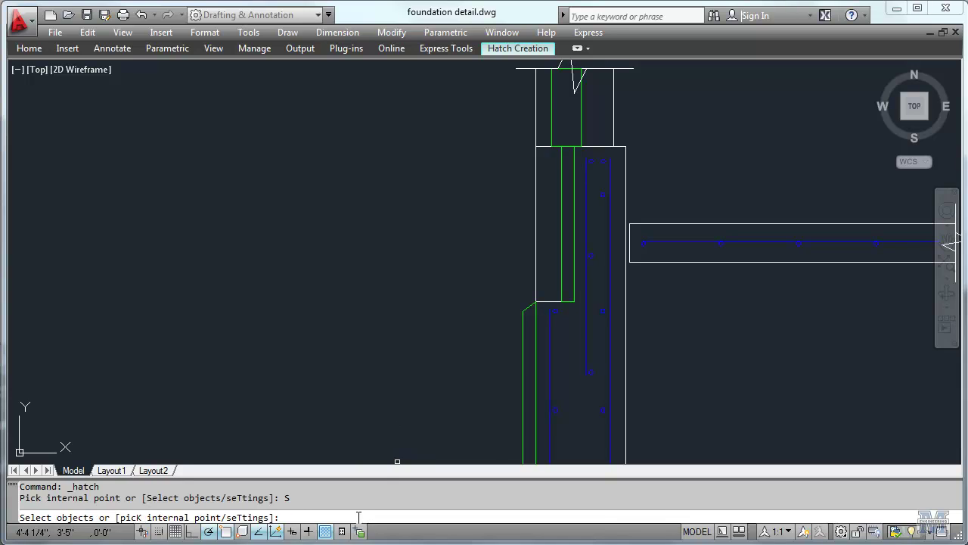
{"action": "left_click", "coordinate": [550, 105]}
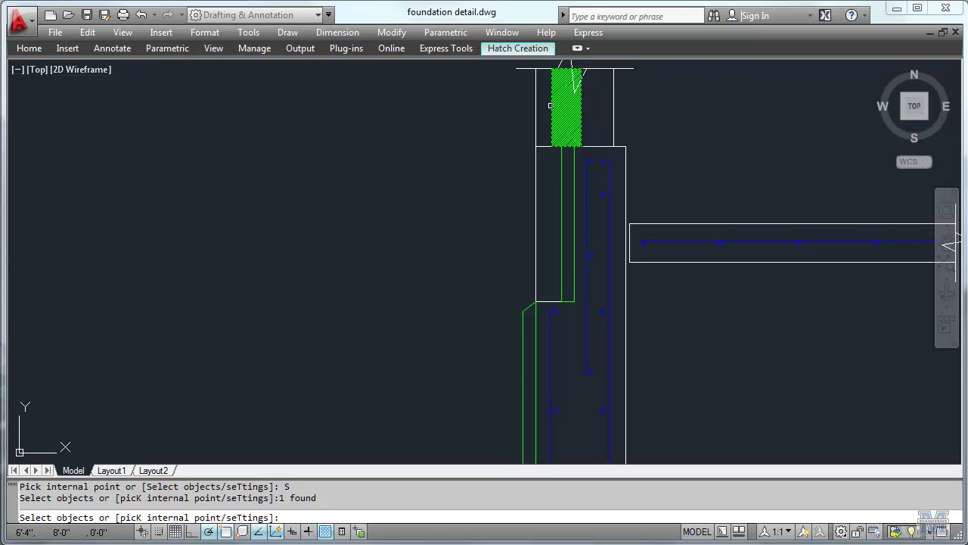
{"action": "key", "text": "Return"}
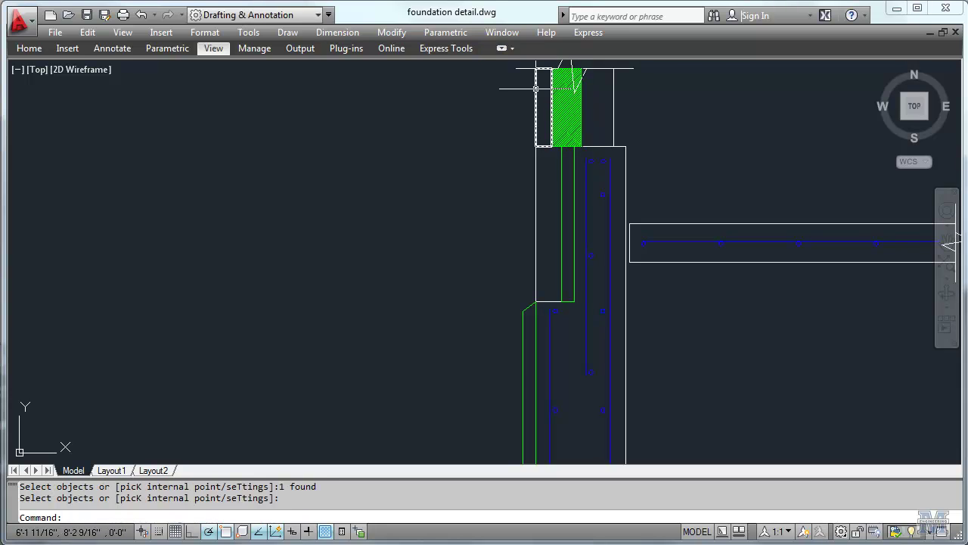
Change the top insulation hatch's pattern to INSUL from Other Predefined in Properties.
{"action": "left_click", "coordinate": [567, 105]}
{"action": "mouse_move", "coordinate": [567, 107]}
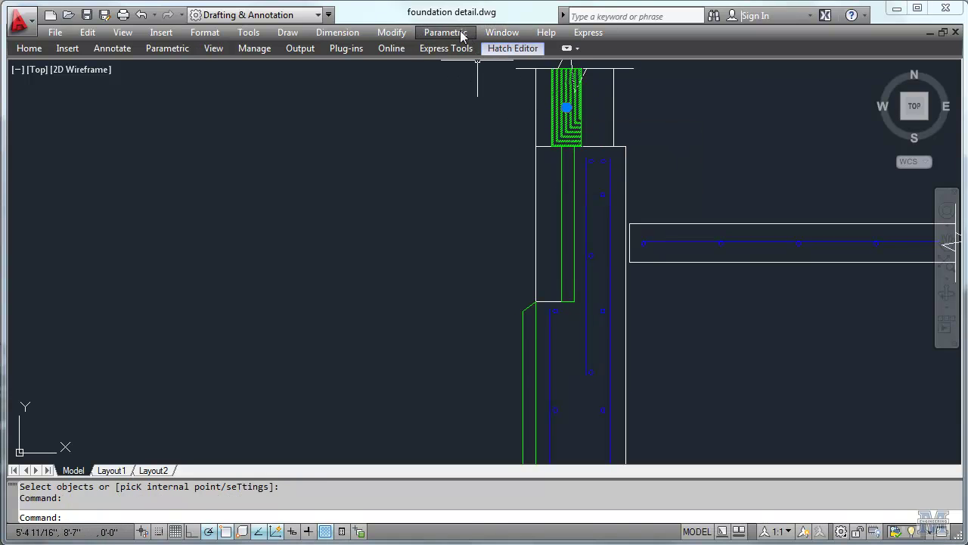
{"action": "left_click", "coordinate": [404, 34]}
{"action": "left_click", "coordinate": [413, 50]}
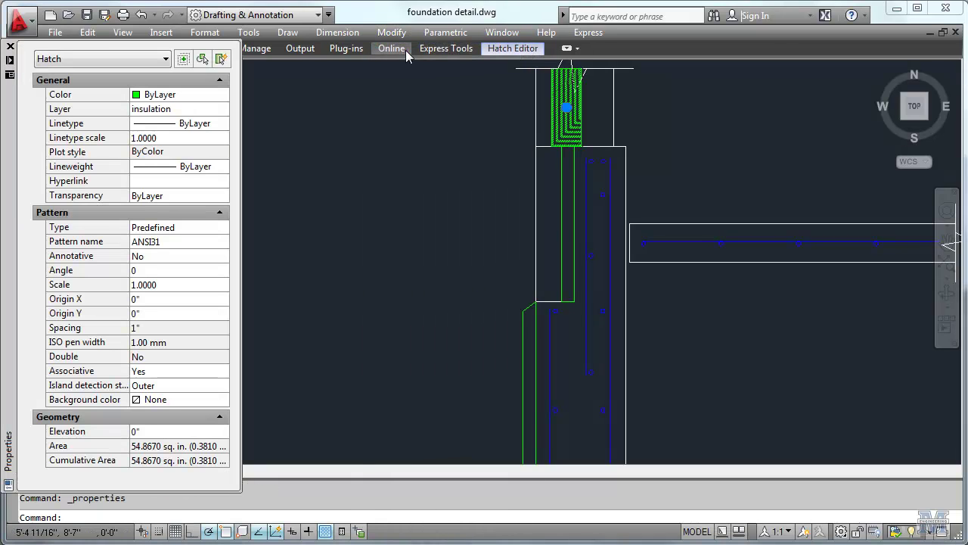
{"action": "left_click", "coordinate": [214, 241]}
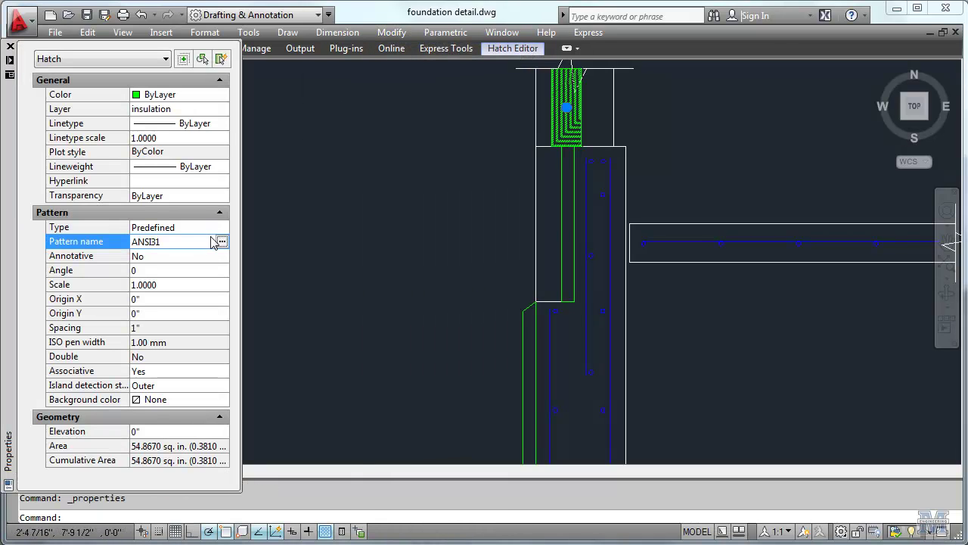
{"action": "left_click", "coordinate": [221, 242]}
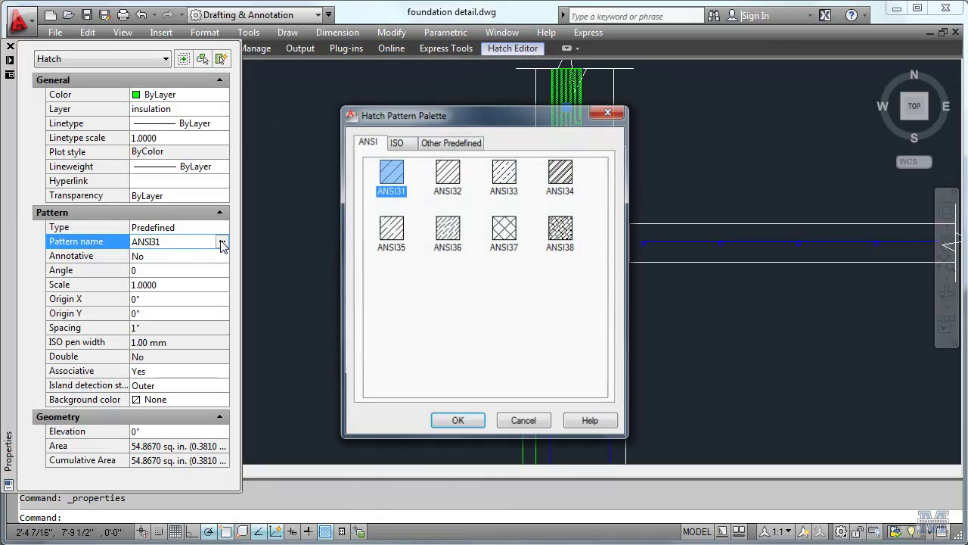
{"action": "left_click", "coordinate": [453, 143]}
{"action": "left_click_drag", "start_coordinate": [600, 214], "coordinate": [612, 314]}
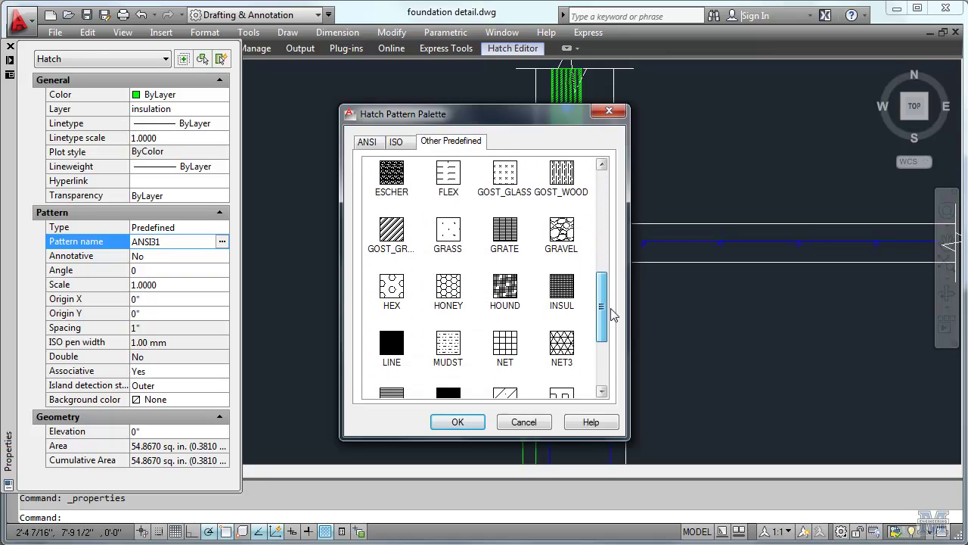
{"action": "left_click", "coordinate": [561, 291]}
{"action": "left_click", "coordinate": [458, 422]}
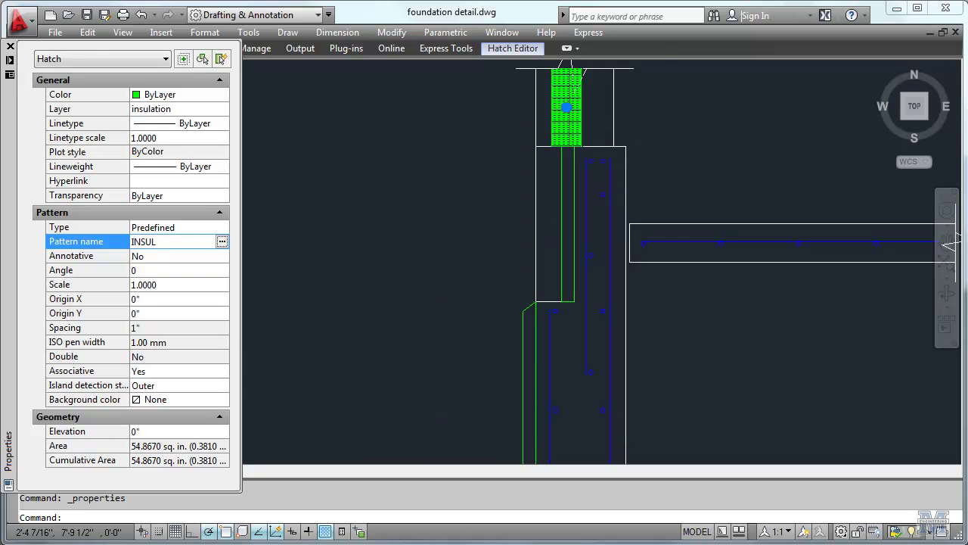
Set the insulation hatch scale to 4 and deselect it.
{"action": "left_click", "coordinate": [150, 285]}
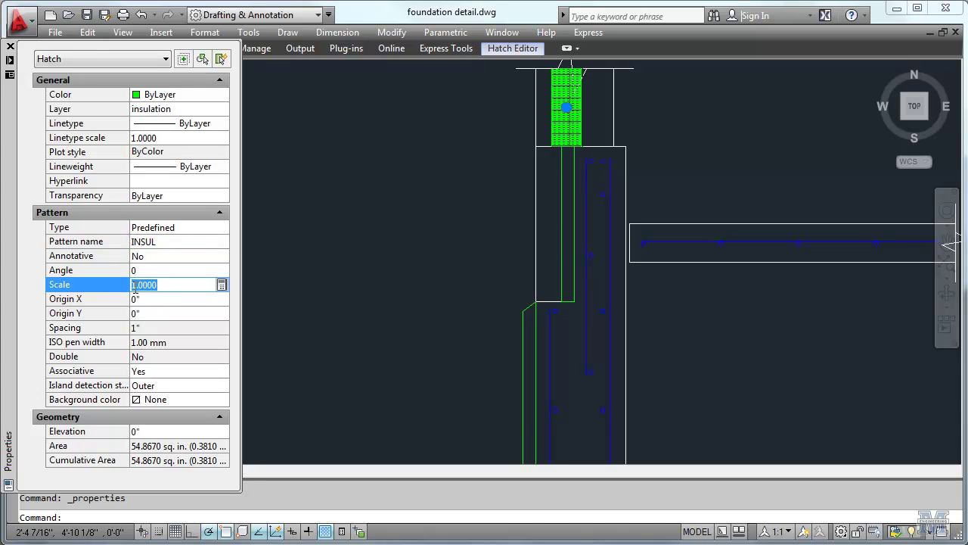
{"action": "type", "text": "4.0000"}
{"action": "left_click", "coordinate": [181, 298]}
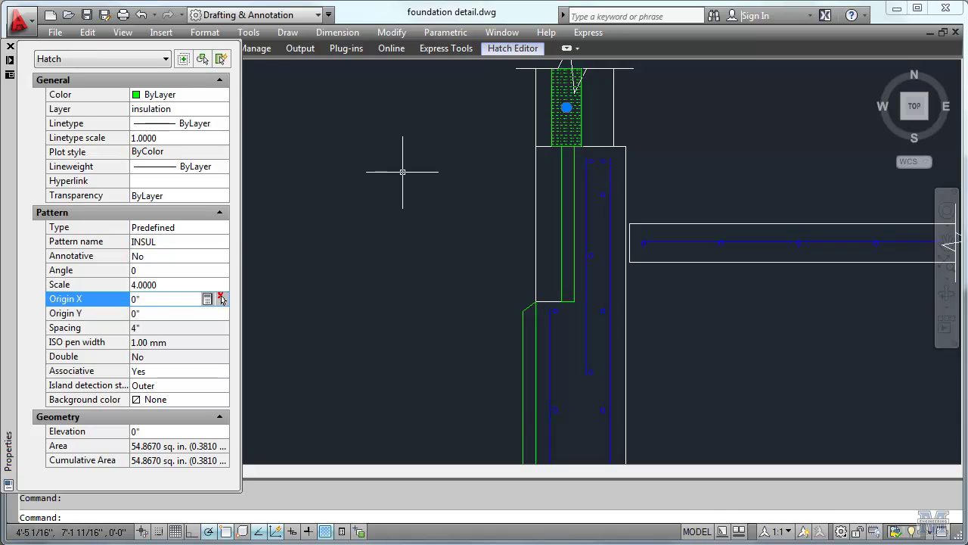
{"action": "key", "text": "Escape"}
{"action": "key", "text": "Escape"}
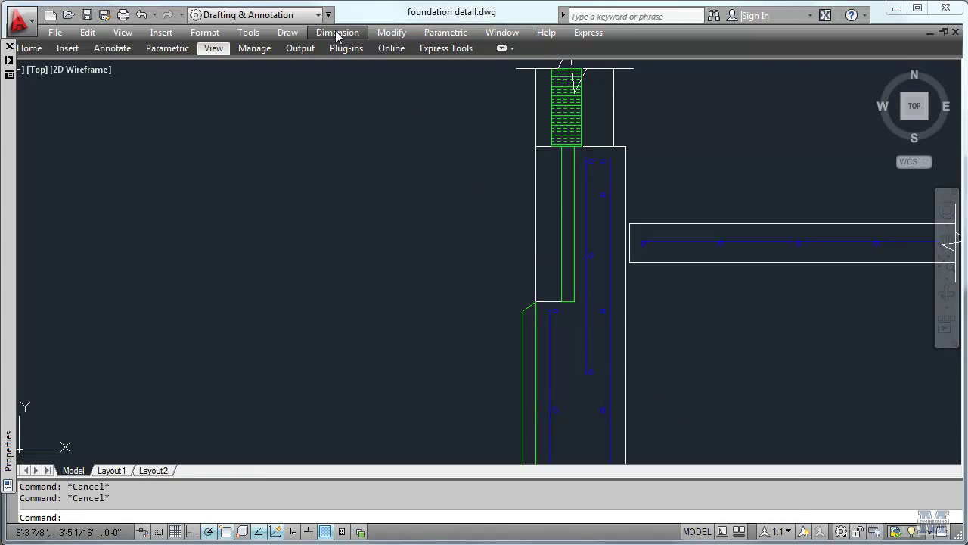
Hatch the narrow upper wall strip and the lower-left wall strip by picking inside them.
{"action": "left_click", "coordinate": [294, 38]}
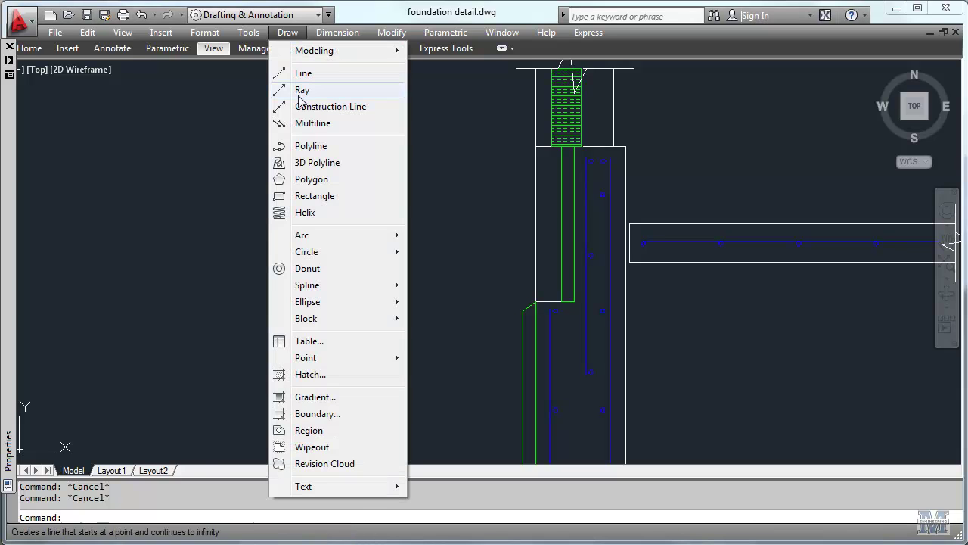
{"action": "left_click", "coordinate": [344, 374]}
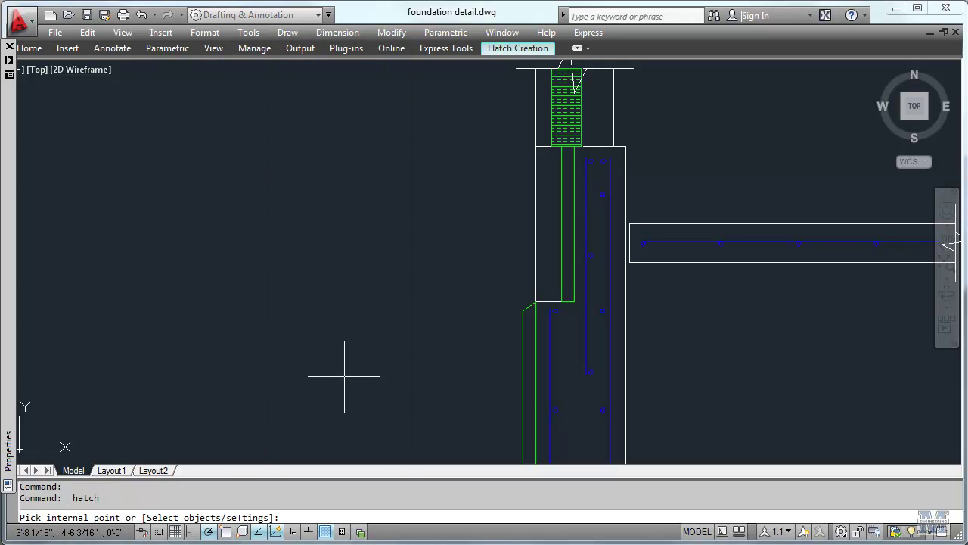
{"action": "left_click", "coordinate": [567, 236]}
{"action": "left_click", "coordinate": [531, 341]}
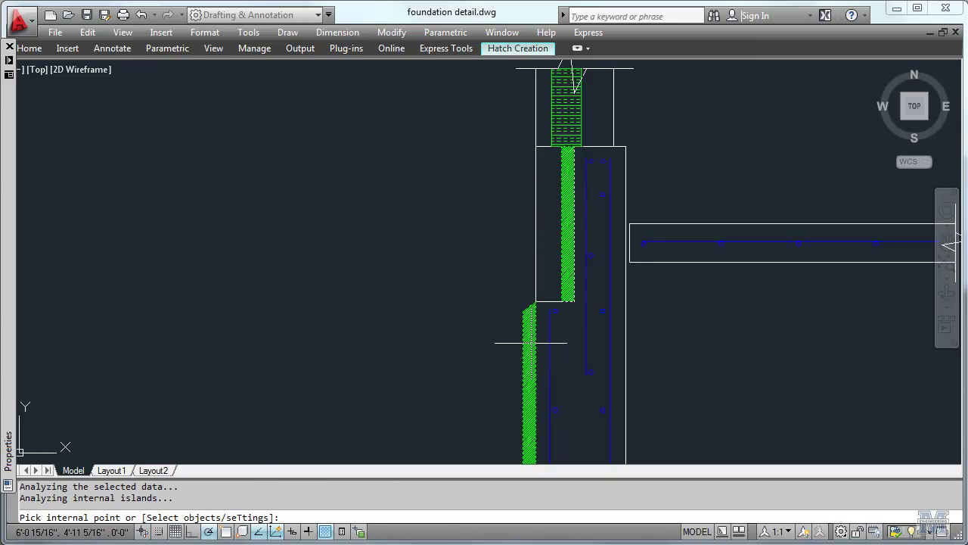
{"action": "key", "text": "Return"}
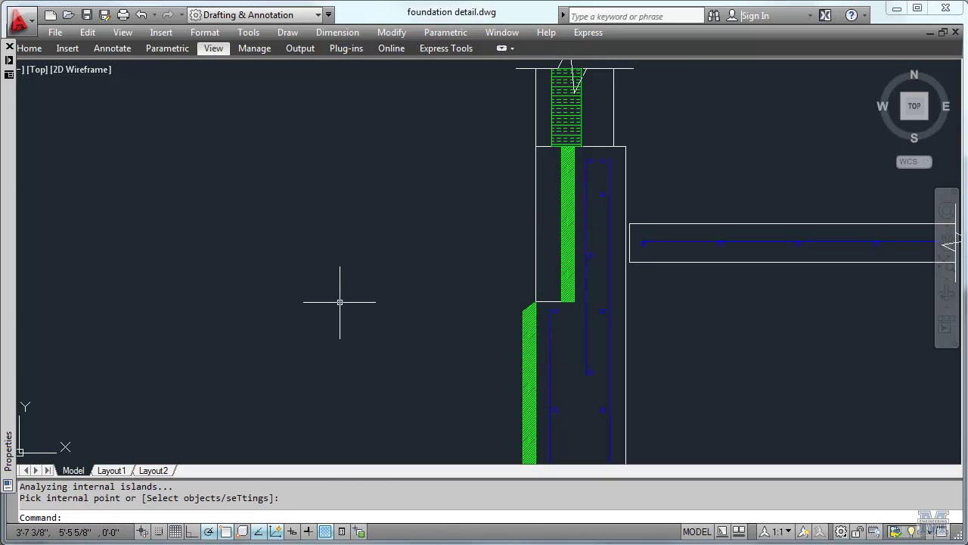
Select the new wall-strip hatch, then clear the selection.
{"action": "mouse_move", "coordinate": [10, 64]}
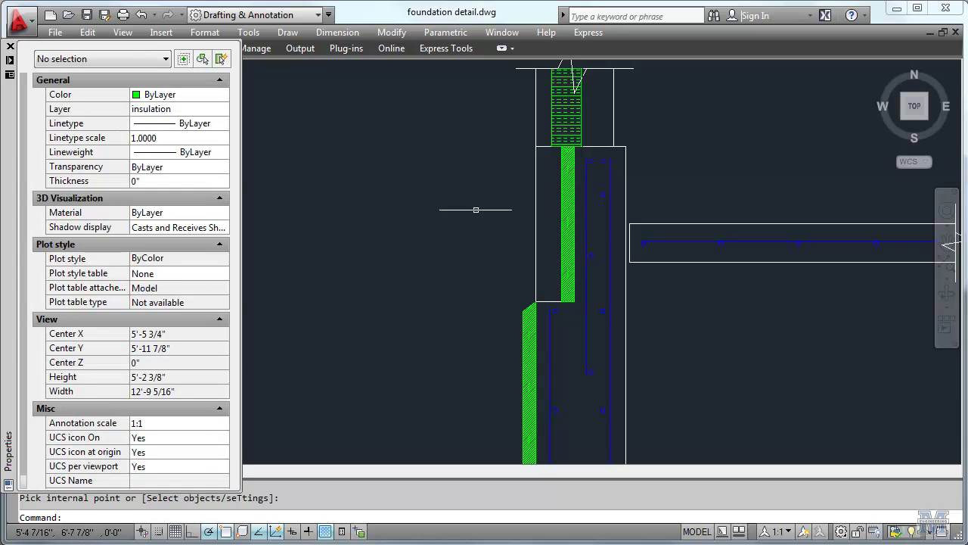
{"action": "left_click", "coordinate": [569, 224]}
{"action": "mouse_move", "coordinate": [568, 229]}
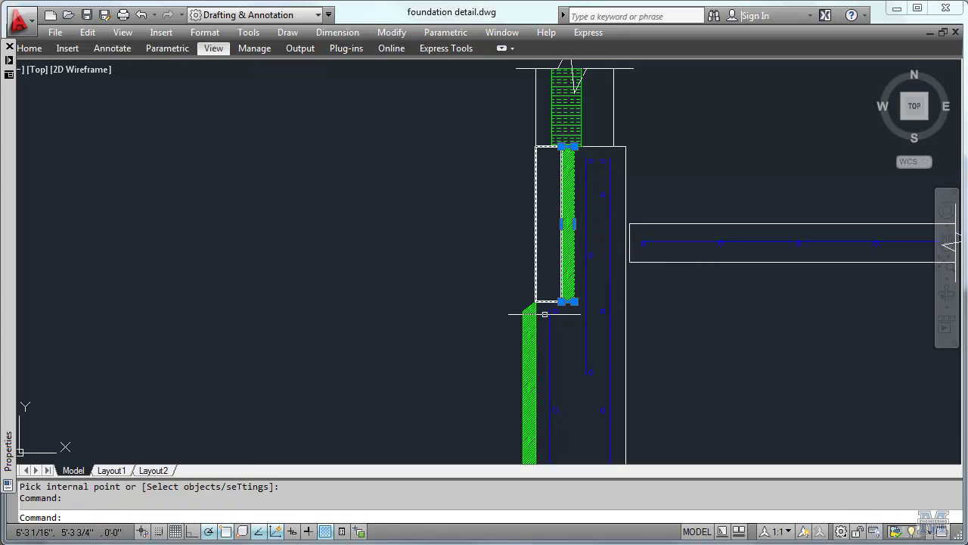
{"action": "left_click", "coordinate": [568, 239]}
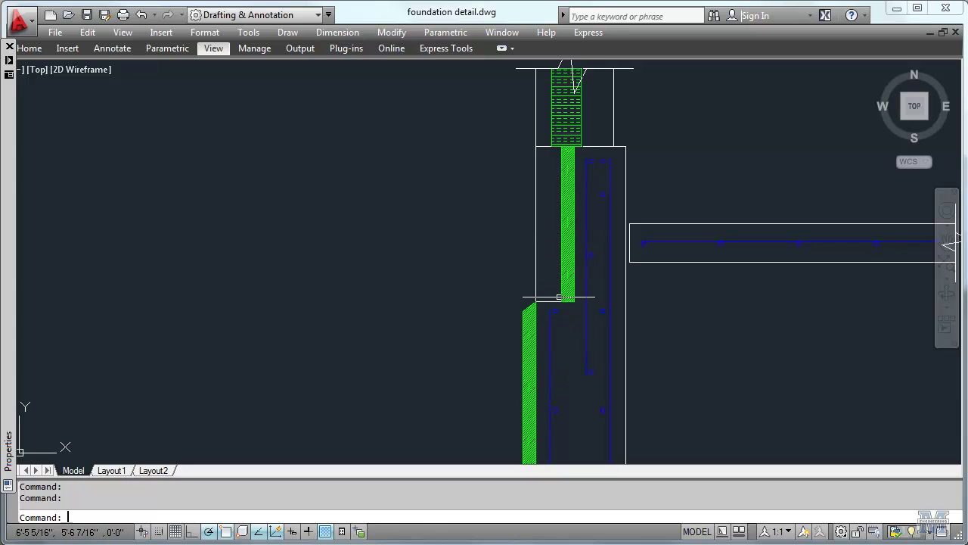
{"action": "key", "text": "Escape"}
{"action": "key", "text": "Escape"}
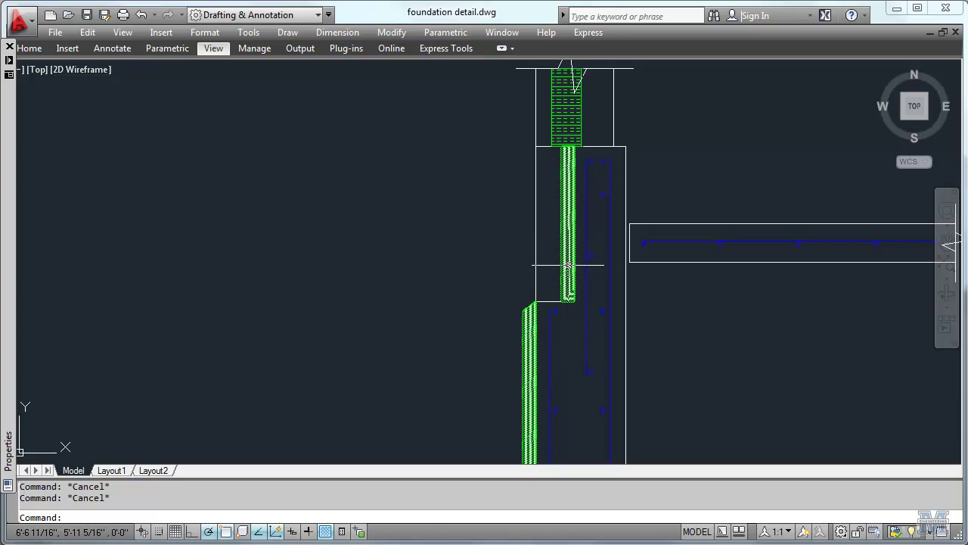
Switch the two-strip hatch's pattern to INSUL from the Hatch Pattern Palette.
{"action": "left_click", "coordinate": [569, 265]}
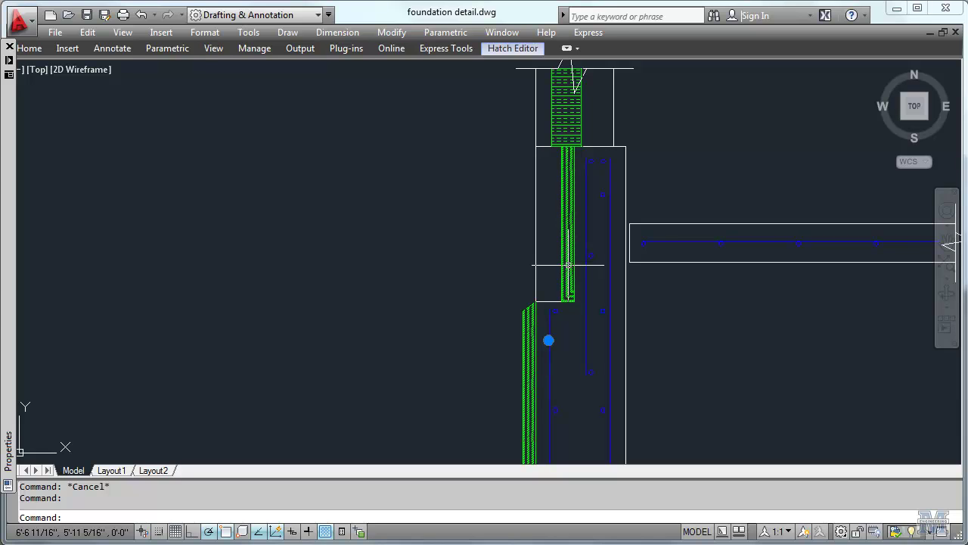
{"action": "mouse_move", "coordinate": [10, 66]}
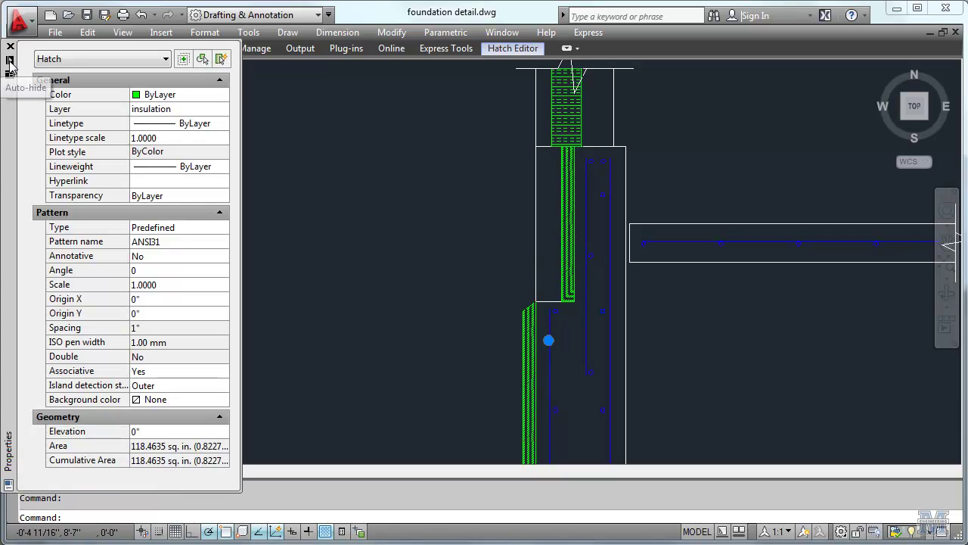
{"action": "left_click", "coordinate": [190, 242]}
{"action": "left_click", "coordinate": [221, 242]}
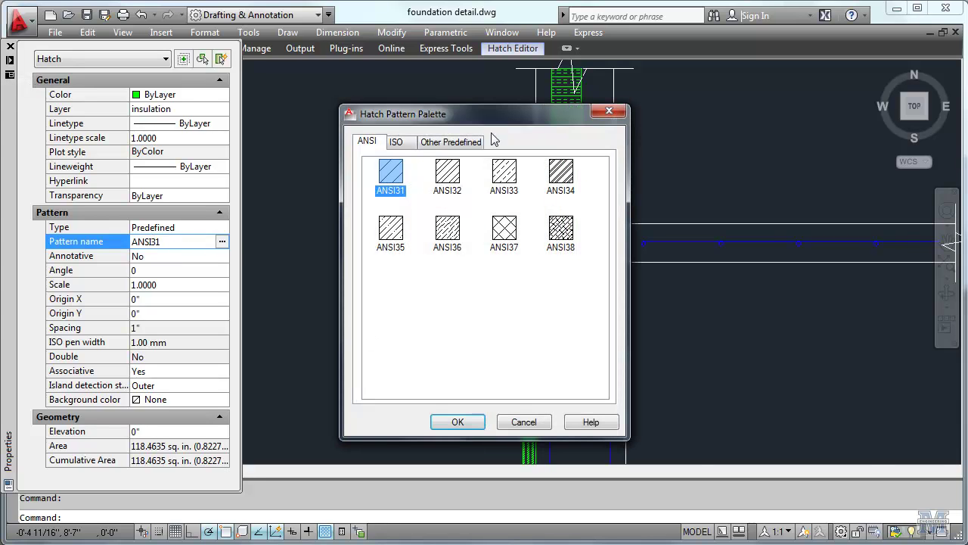
{"action": "left_click", "coordinate": [459, 143]}
{"action": "left_click_drag", "start_coordinate": [601, 218], "coordinate": [605, 309]}
{"action": "left_click", "coordinate": [562, 304]}
{"action": "left_click", "coordinate": [458, 421]}
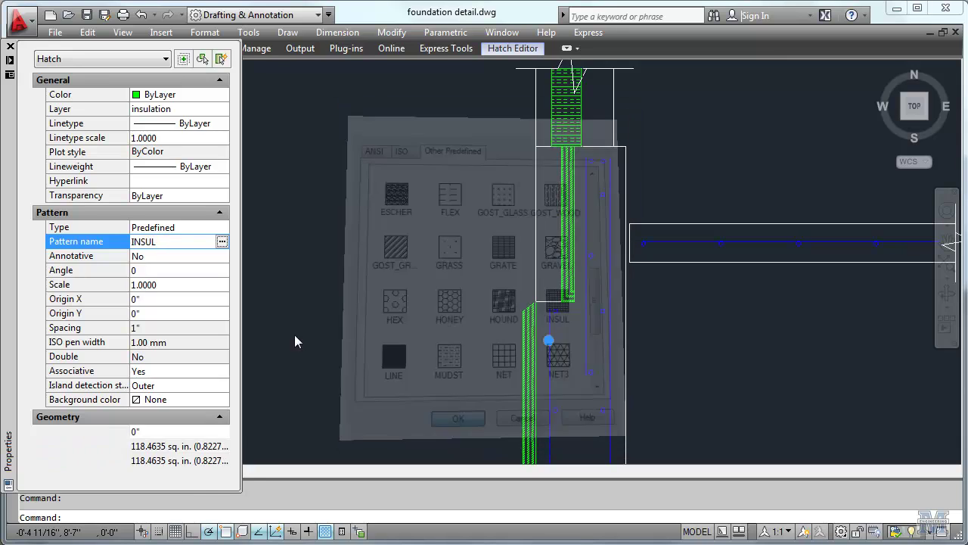
{"action": "left_click", "coordinate": [10, 46]}
Set the two-strip hatch scale to 4 and deselect it.
{"action": "mouse_move", "coordinate": [10, 71]}
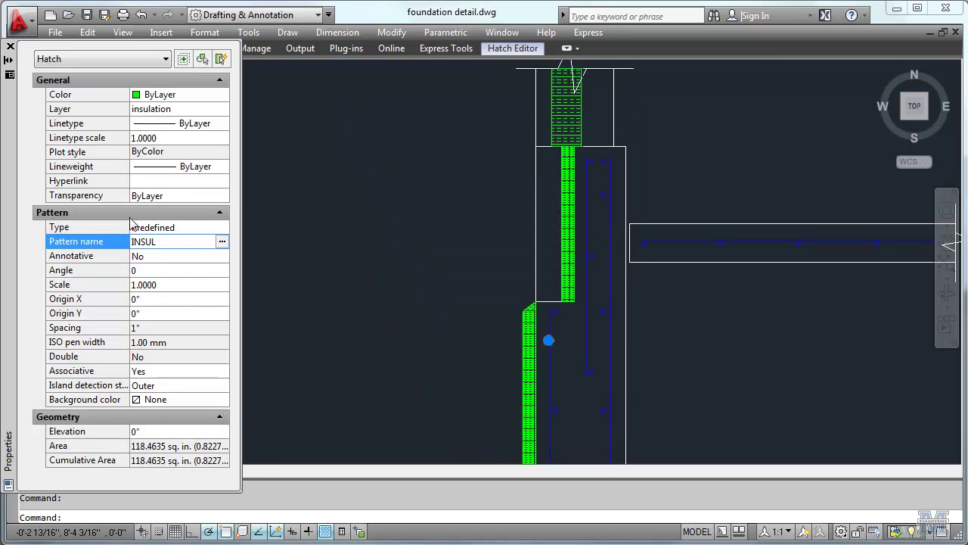
{"action": "left_click", "coordinate": [141, 285]}
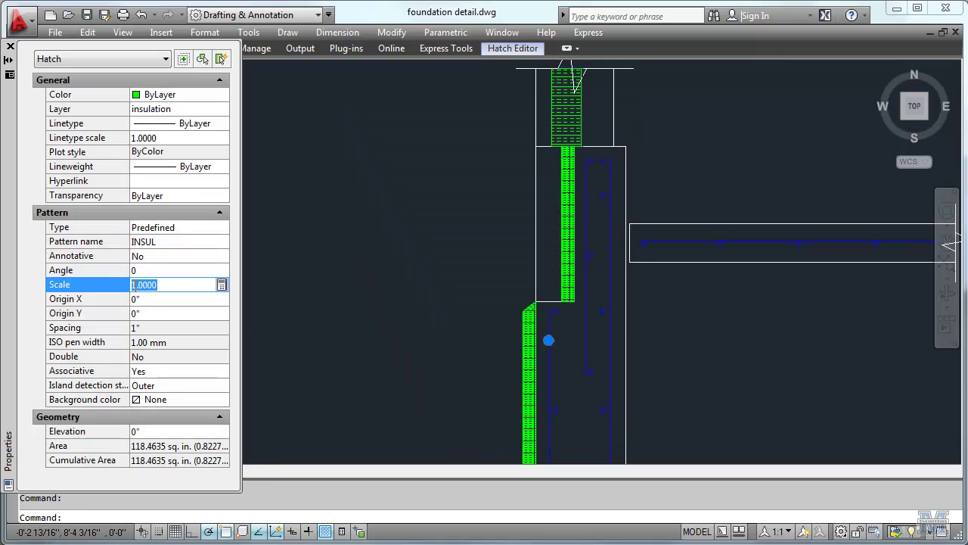
{"action": "type", "text": "4"}
{"action": "left_click", "coordinate": [197, 299]}
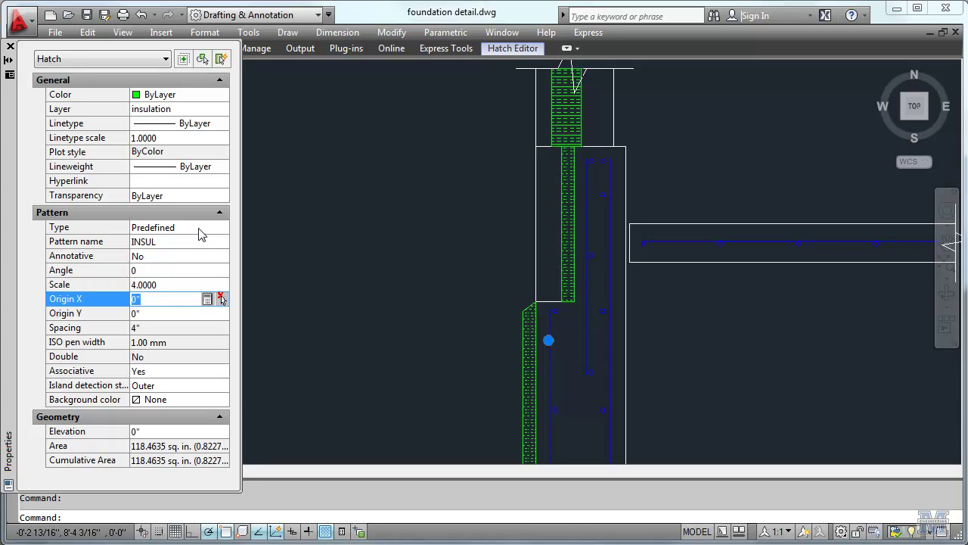
{"action": "left_click", "coordinate": [354, 235]}
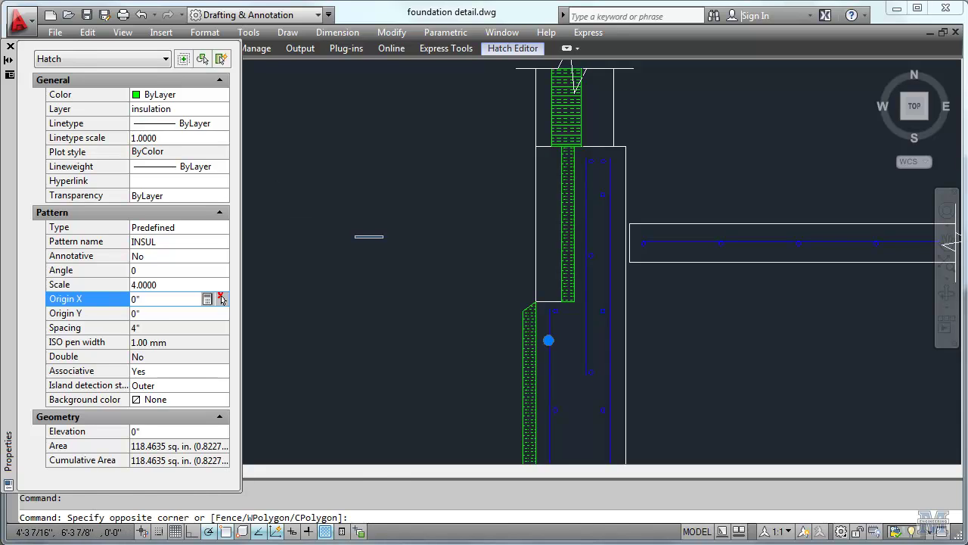
{"action": "key", "text": "Escape"}
{"action": "key", "text": "Escape"}
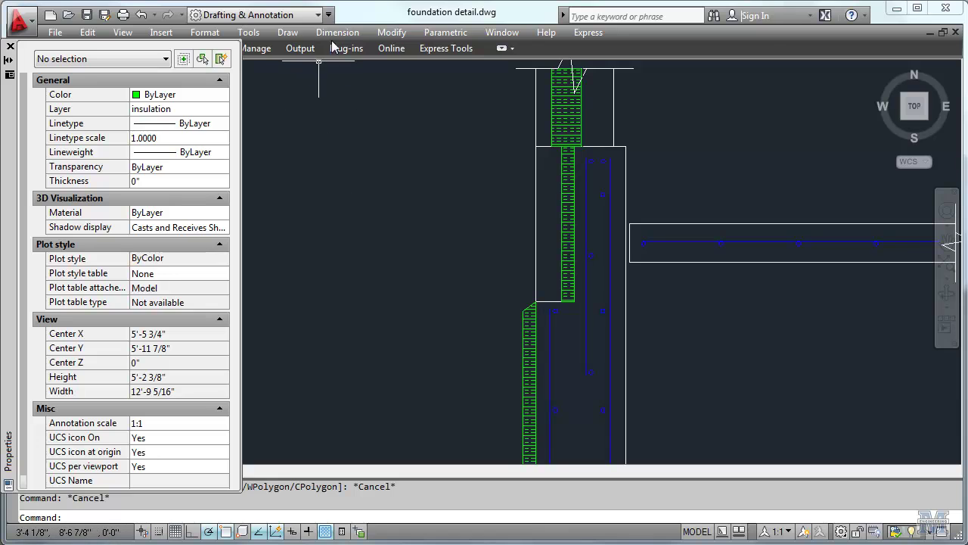
{"action": "left_click", "coordinate": [382, 33]}
Hatch the wall, slab, footing and footing's outer region by picking points inside each.
{"action": "mouse_move", "coordinate": [288, 33]}
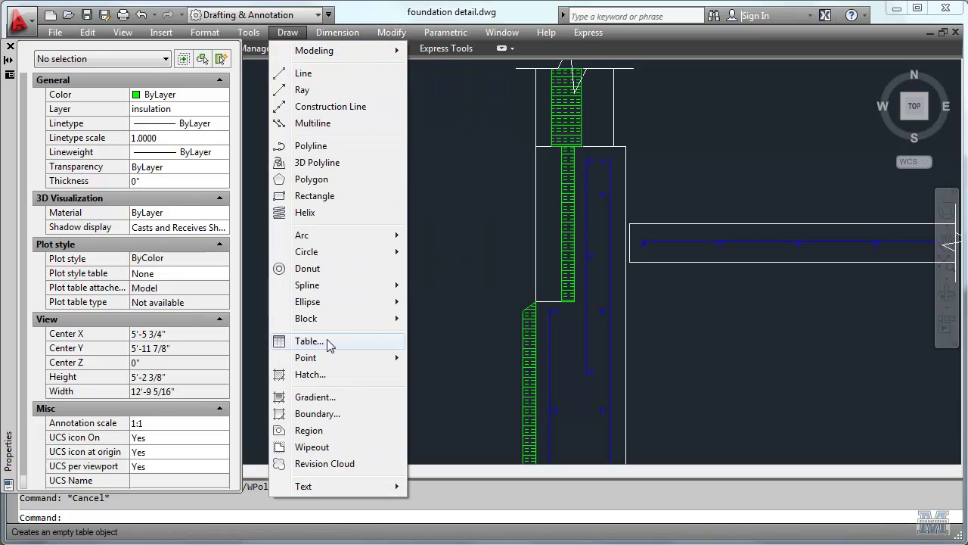
{"action": "left_click", "coordinate": [310, 374]}
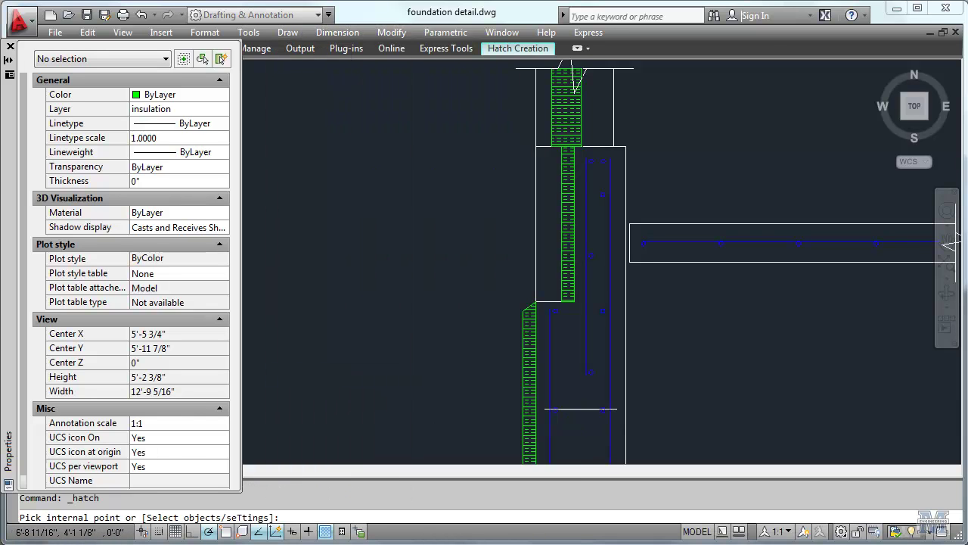
{"action": "left_click", "coordinate": [578, 408]}
{"action": "left_click", "coordinate": [681, 255]}
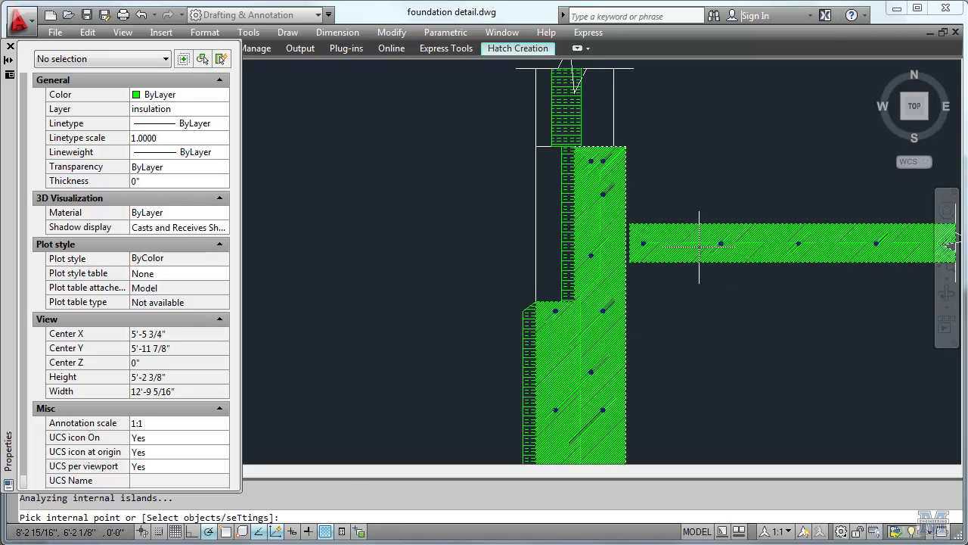
{"action": "middle_click_drag", "start_coordinate": [668, 419], "coordinate": [674, 272]}
{"action": "scroll", "coordinate": [605, 318], "scroll_direction": "up", "scroll_amount": 3}
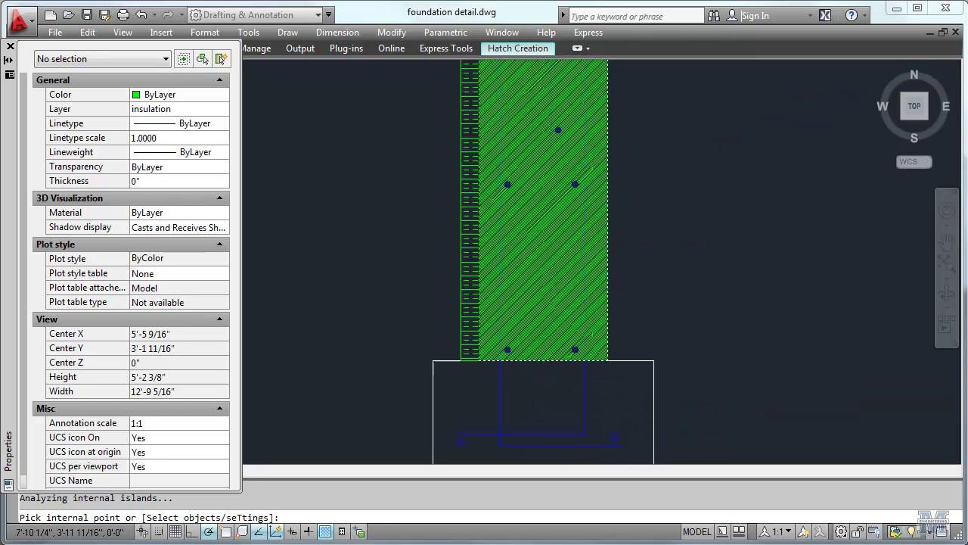
{"action": "scroll", "coordinate": [651, 361], "scroll_direction": "down", "scroll_amount": 2}
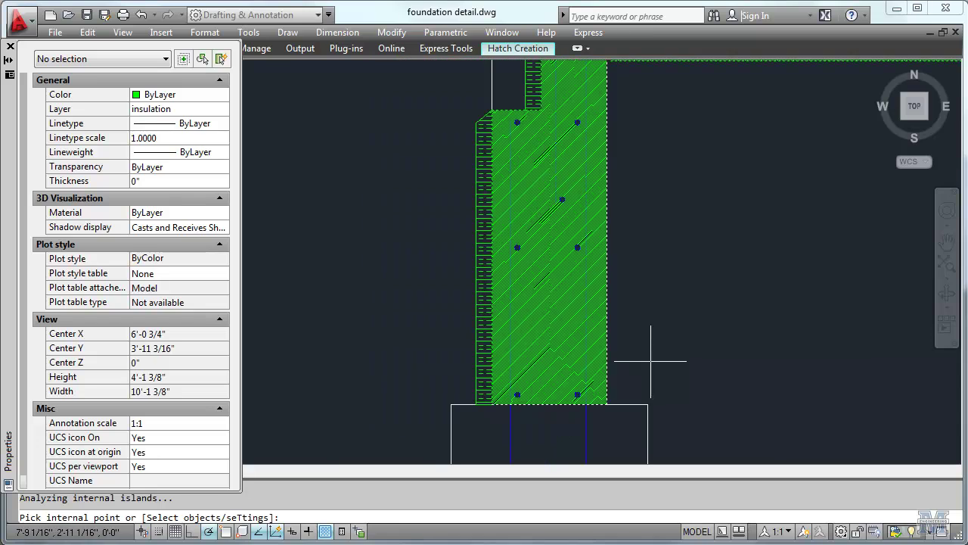
{"action": "middle_click_drag", "start_coordinate": [676, 414], "coordinate": [683, 328]}
{"action": "left_click", "coordinate": [567, 346]}
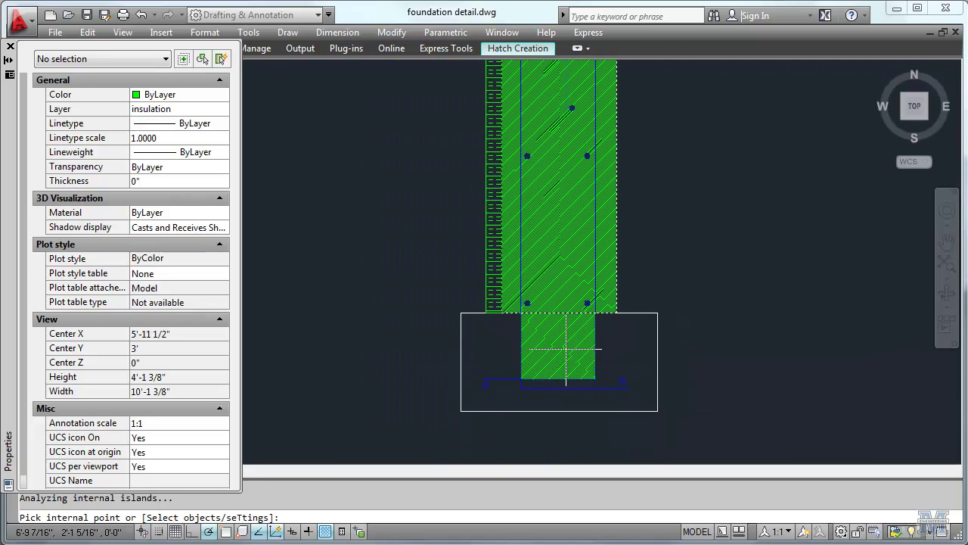
{"action": "left_click", "coordinate": [469, 351]}
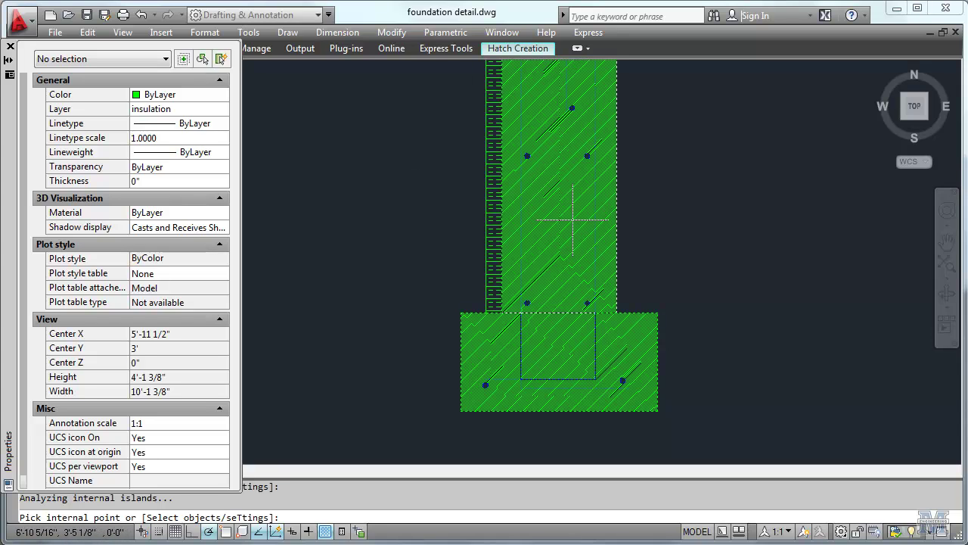
{"action": "key", "text": "Return"}
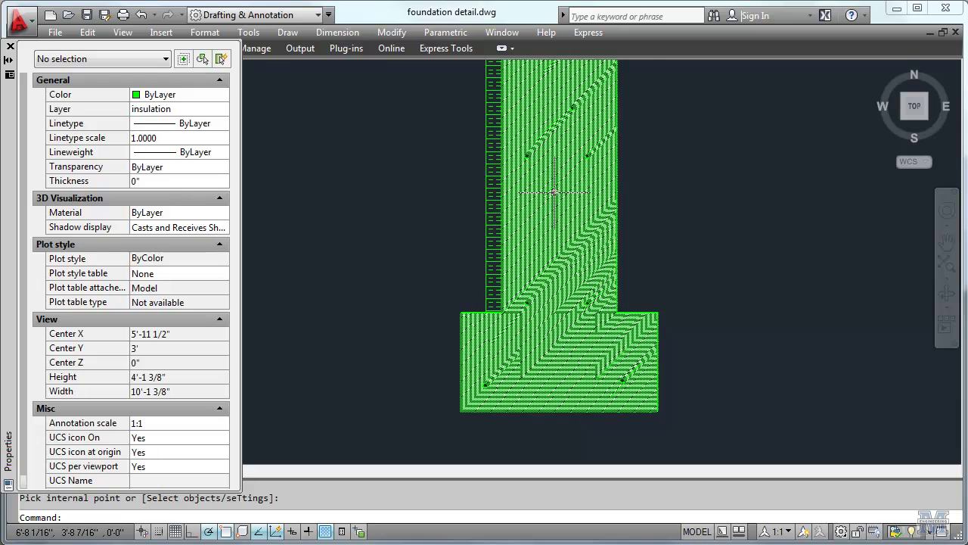
Switch the new wall and footing hatch to the AR-CONC pattern from Other Predefined.
{"action": "left_click", "coordinate": [555, 192]}
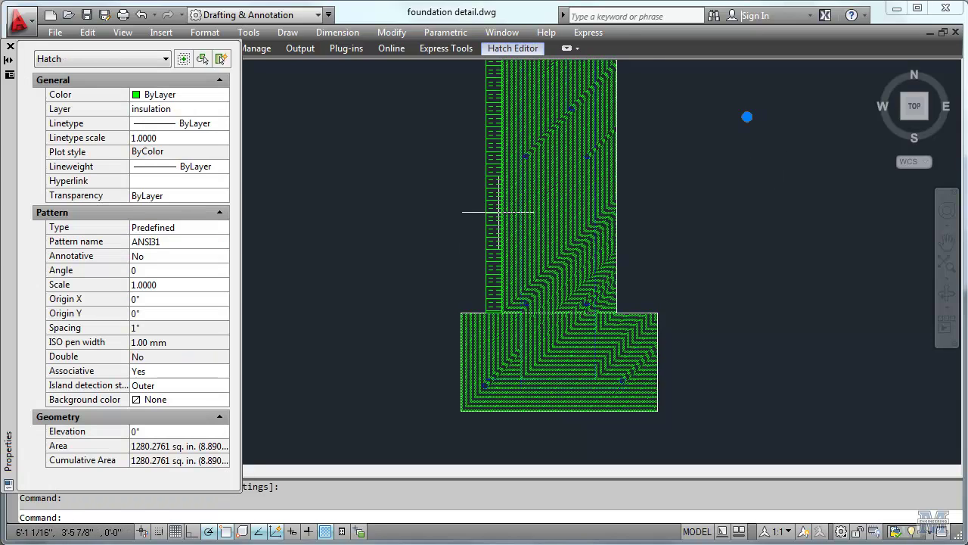
{"action": "left_click", "coordinate": [208, 243]}
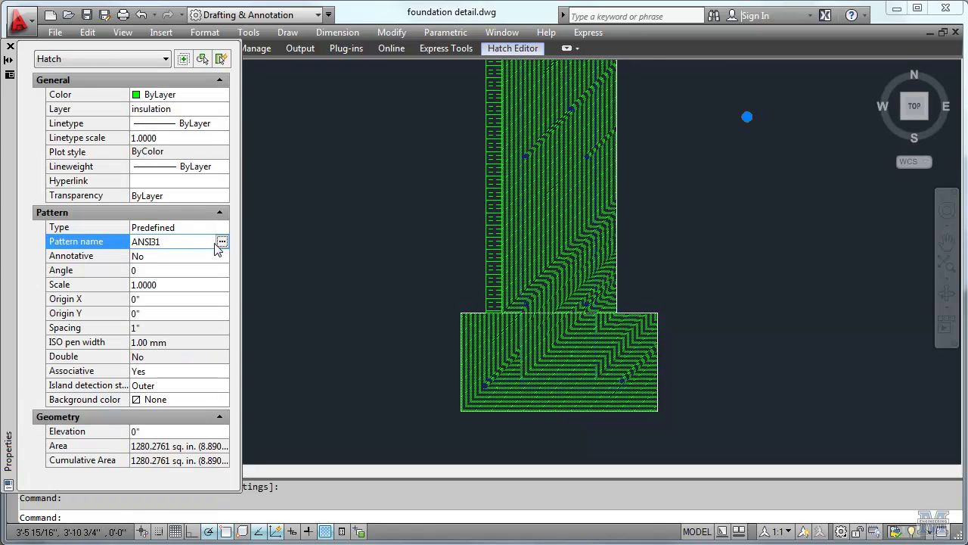
{"action": "left_click", "coordinate": [223, 242]}
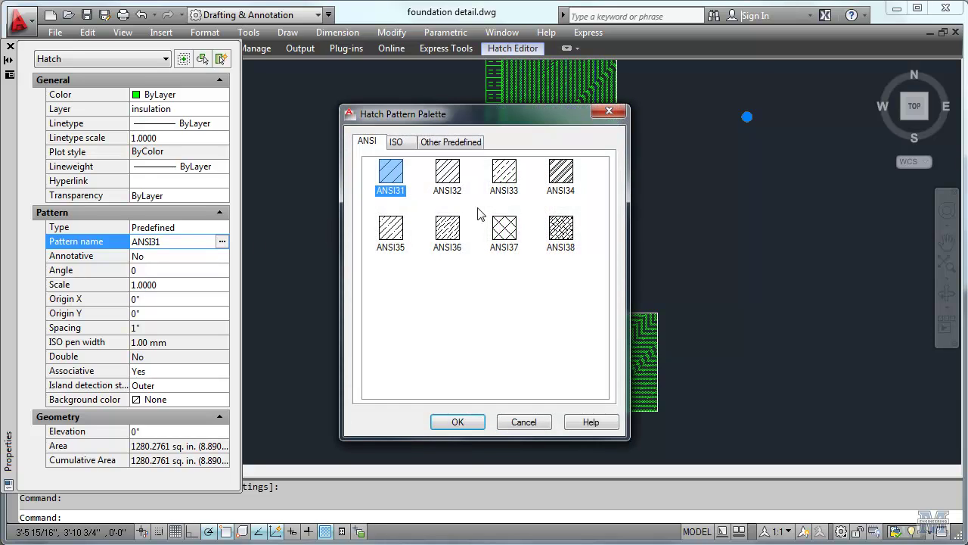
{"action": "left_click", "coordinate": [468, 143]}
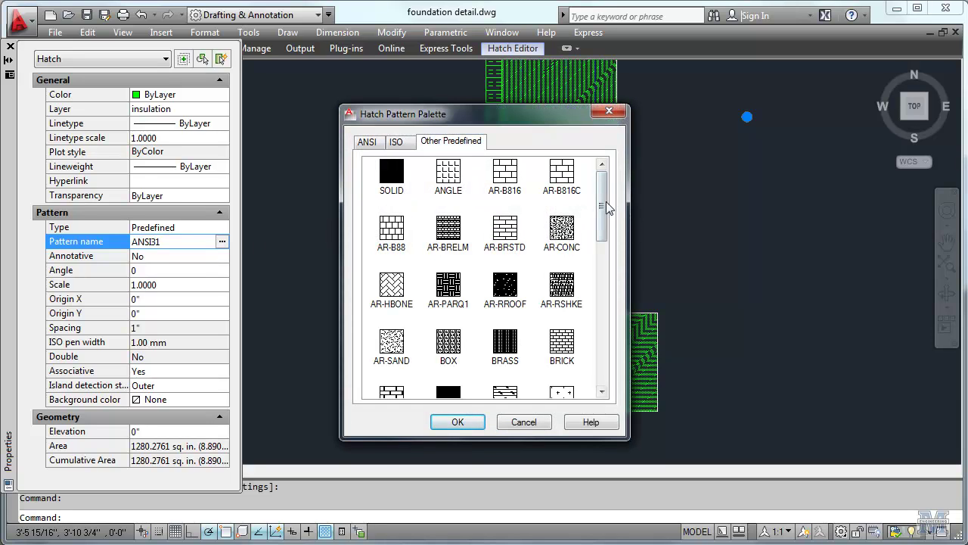
{"action": "left_click", "coordinate": [562, 231]}
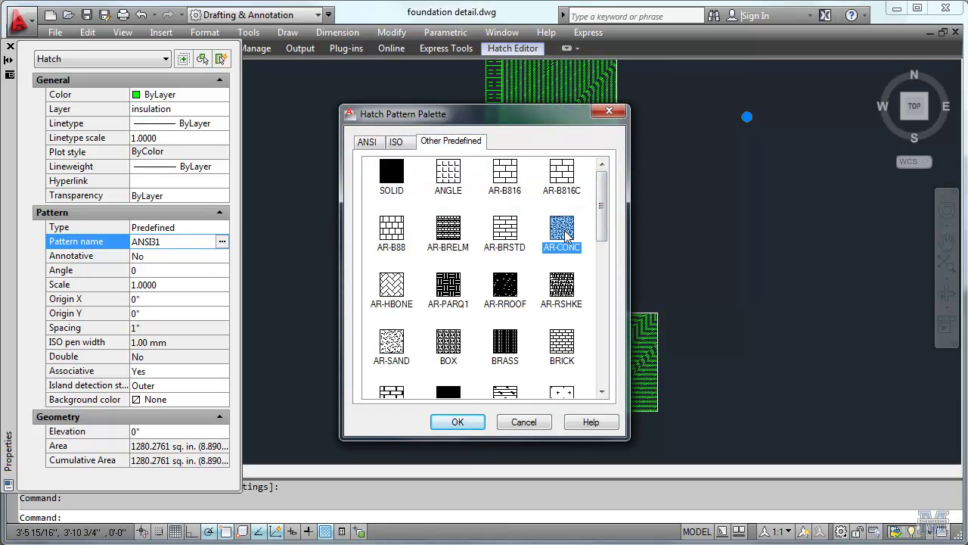
{"action": "left_click", "coordinate": [468, 425]}
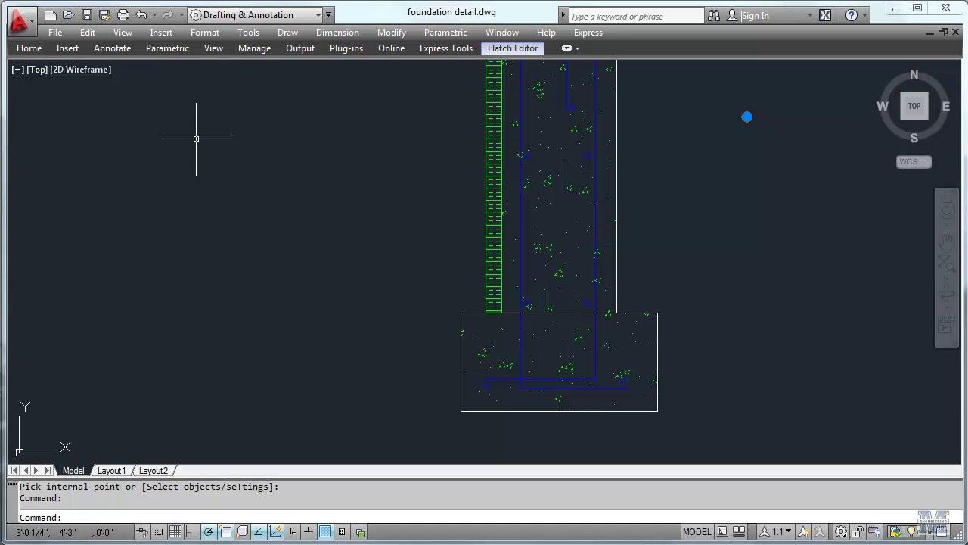
Make concrete the current layer in the Layer Properties Manager.
{"action": "left_click", "coordinate": [212, 34]}
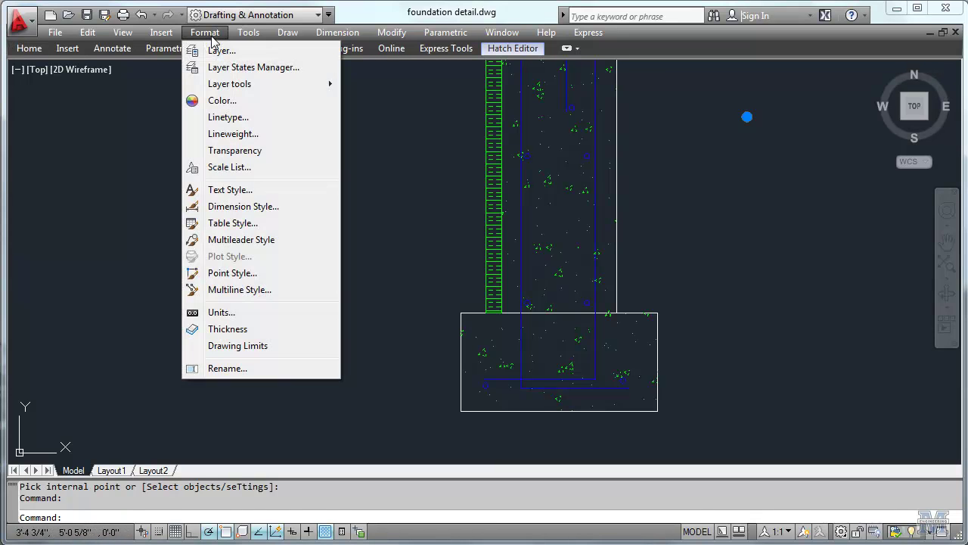
{"action": "left_click", "coordinate": [214, 53]}
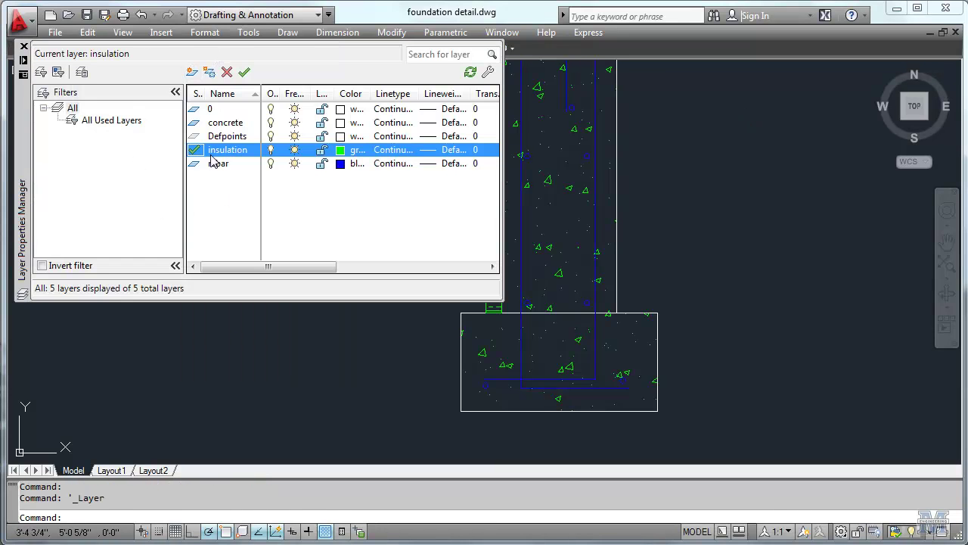
{"action": "double_click", "coordinate": [196, 125]}
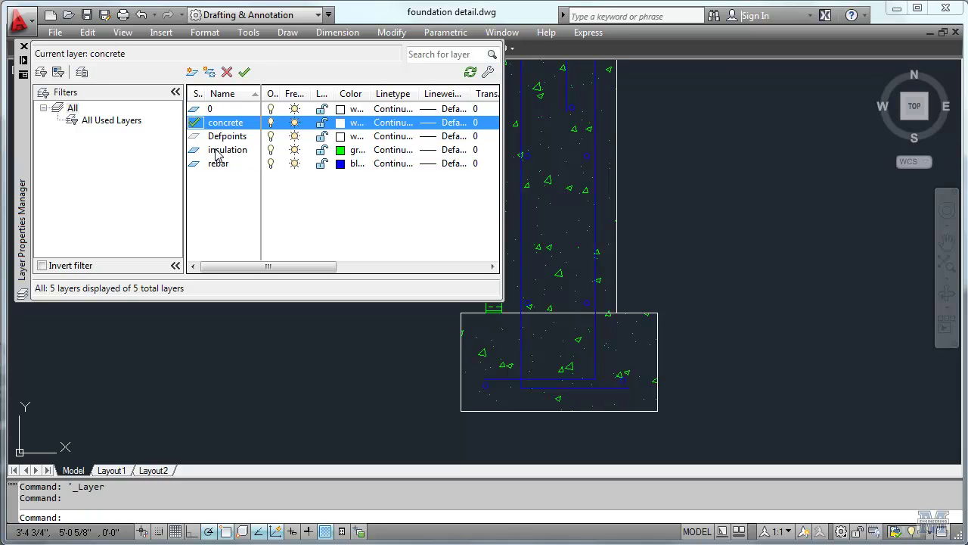
{"action": "left_click", "coordinate": [23, 46]}
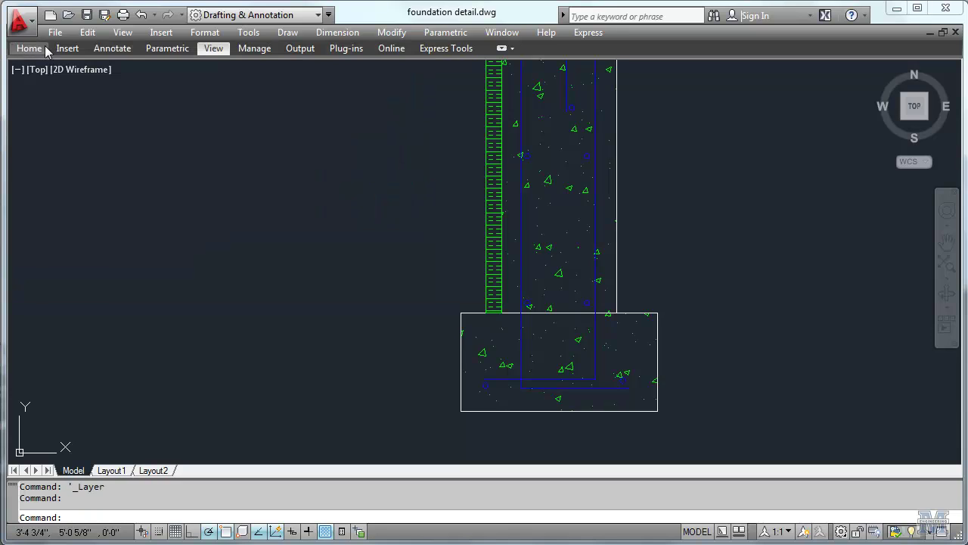
Move the AR-CONC hatch onto the current concrete layer with Change to Current Layer.
{"action": "left_click", "coordinate": [205, 32]}
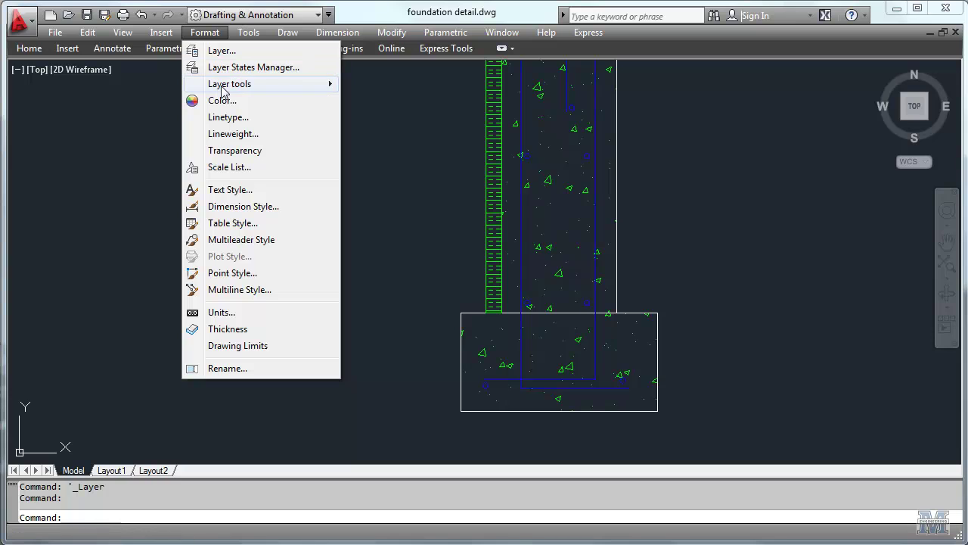
{"action": "mouse_move", "coordinate": [223, 86]}
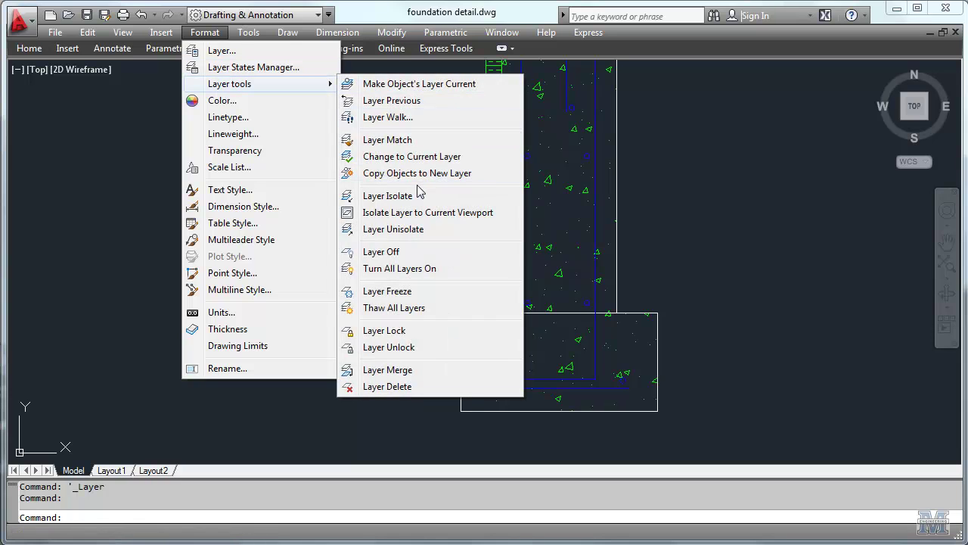
{"action": "left_click", "coordinate": [421, 158]}
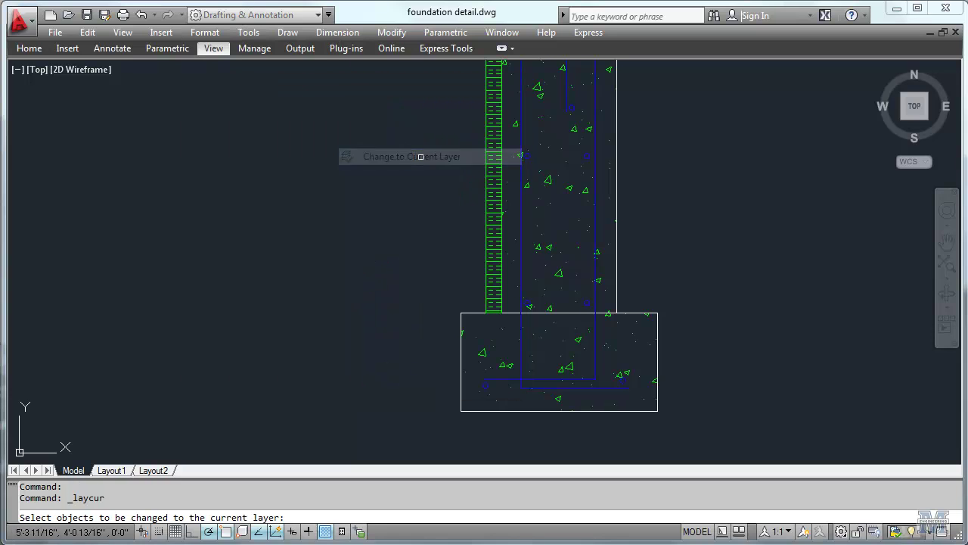
{"action": "left_click", "coordinate": [548, 179]}
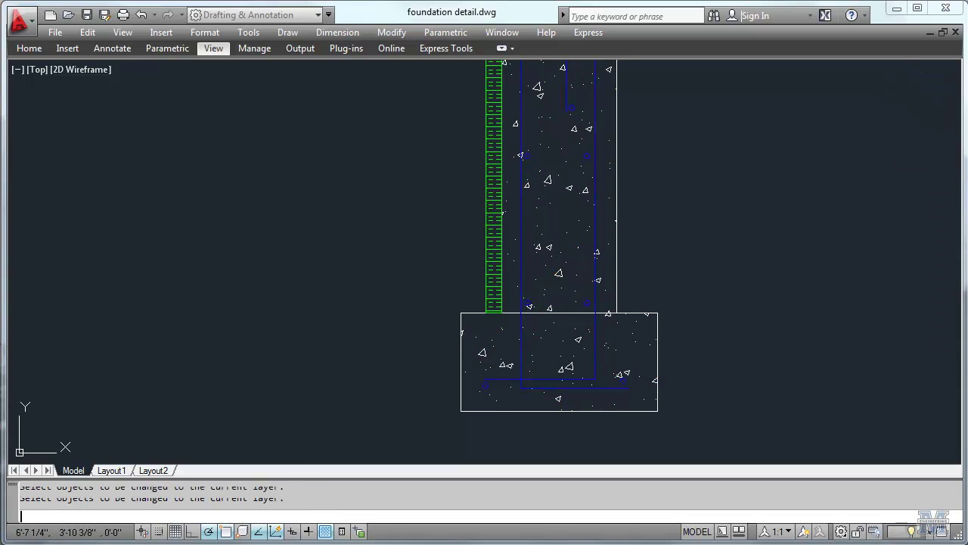
{"action": "key", "text": "Return"}
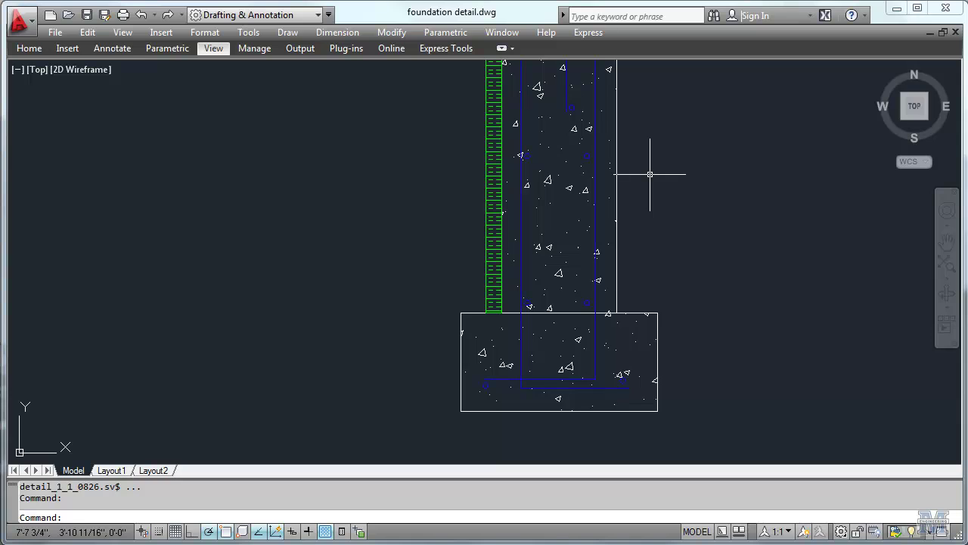
Zoom to the drawing's extents with the ZOOM E command.
{"action": "type", "text": "zoom"}
{"action": "key", "text": "Return"}
{"action": "type", "text": "e"}
{"action": "key", "text": "Return"}
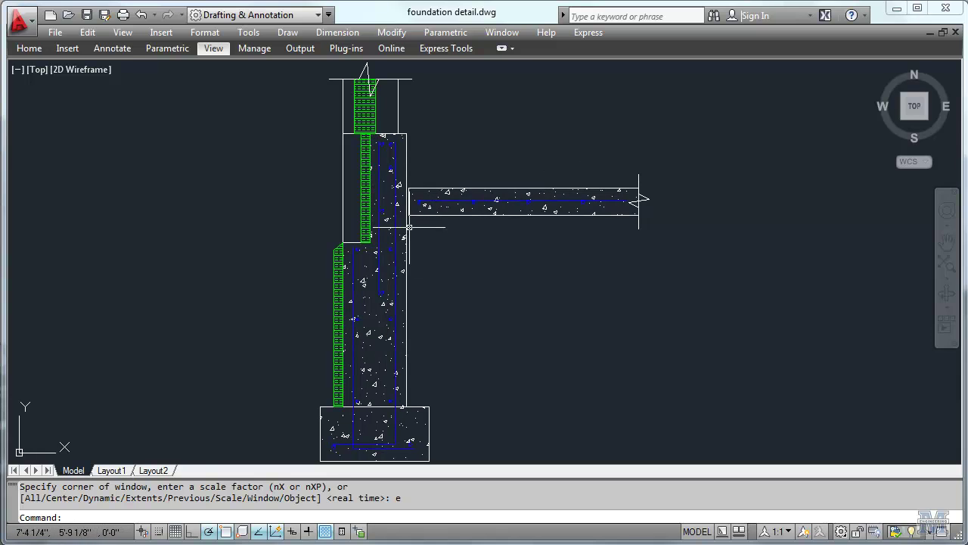
{"action": "scroll", "coordinate": [409, 226], "scroll_direction": "up", "scroll_amount": 5}
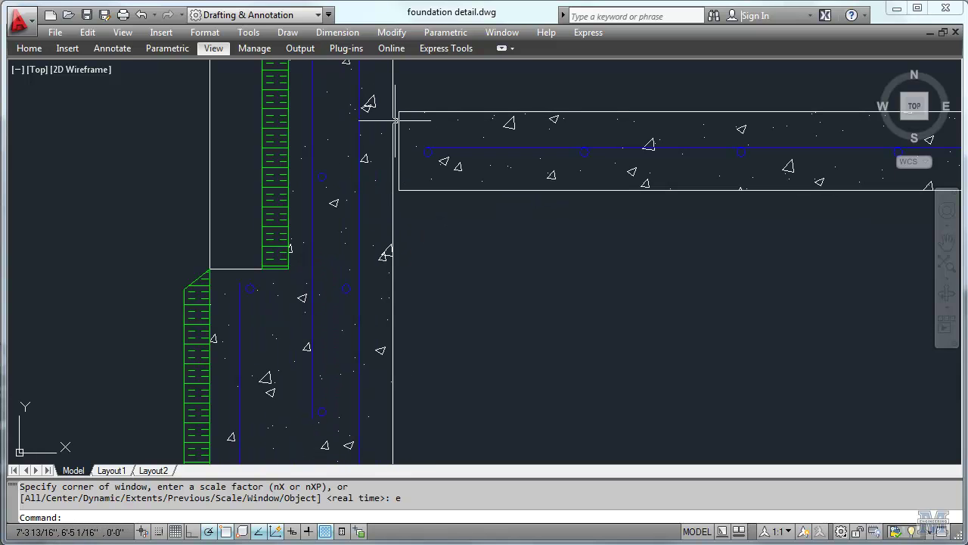
Set insulation as the current layer again and undo the last rectangle.
{"action": "left_click", "coordinate": [206, 33]}
{"action": "left_click", "coordinate": [213, 50]}
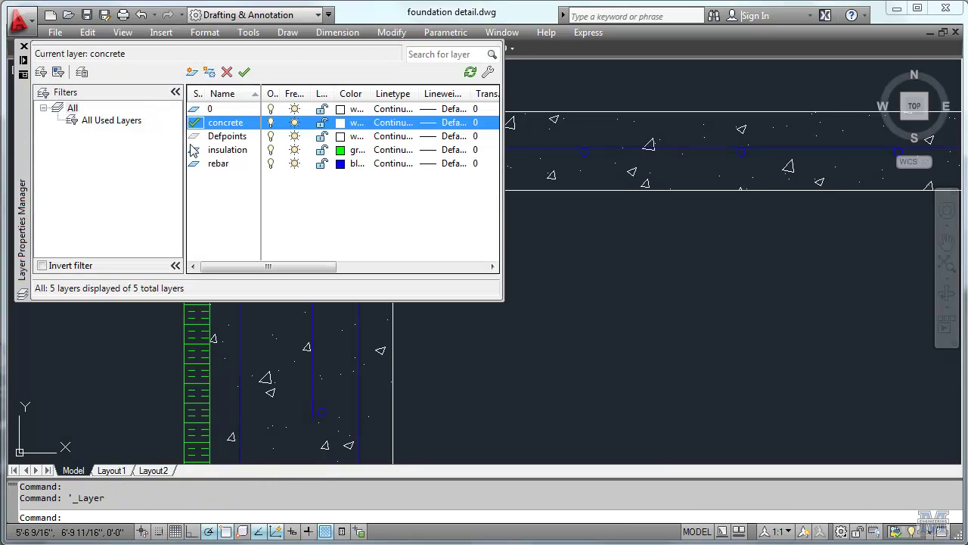
{"action": "double_click", "coordinate": [195, 150]}
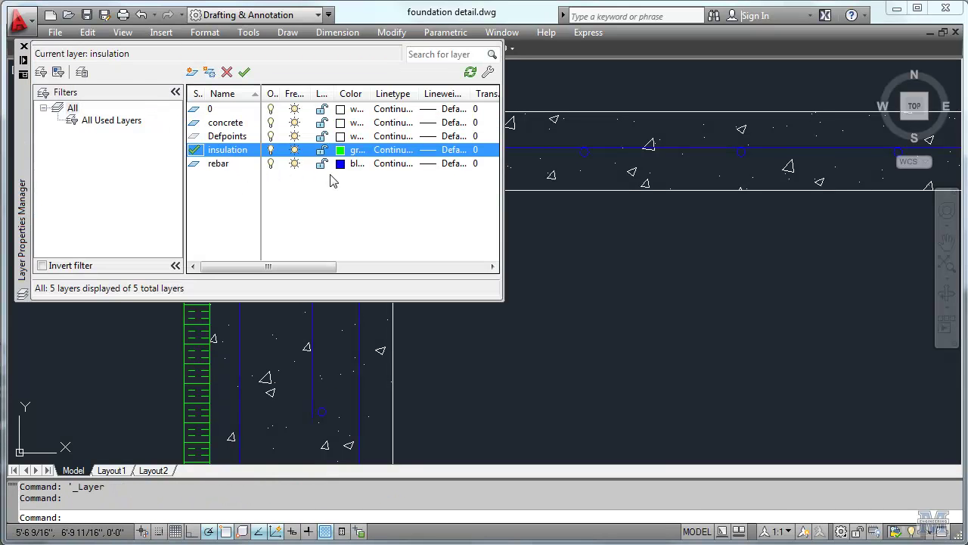
{"action": "left_click", "coordinate": [24, 46]}
{"action": "key", "text": "ctrl+z"}
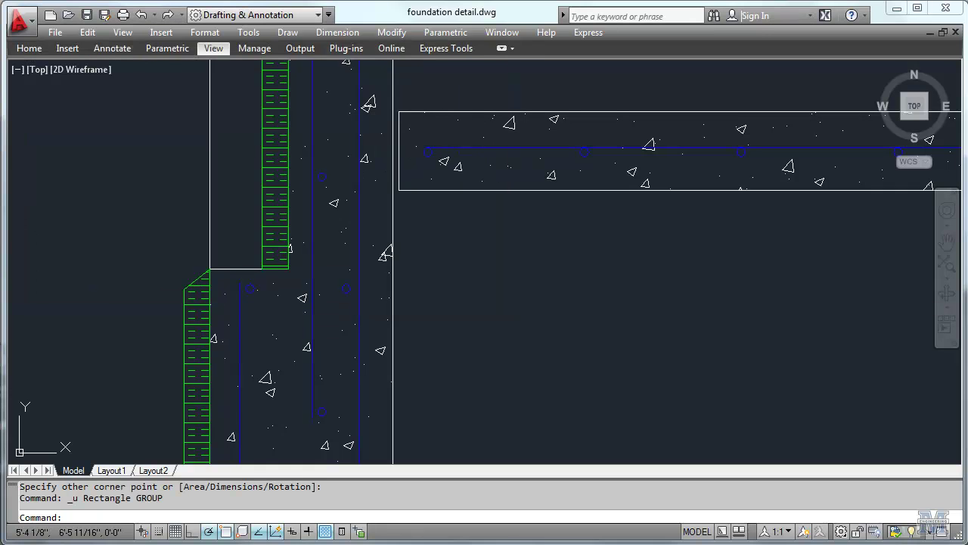
{"action": "left_click", "coordinate": [287, 32]}
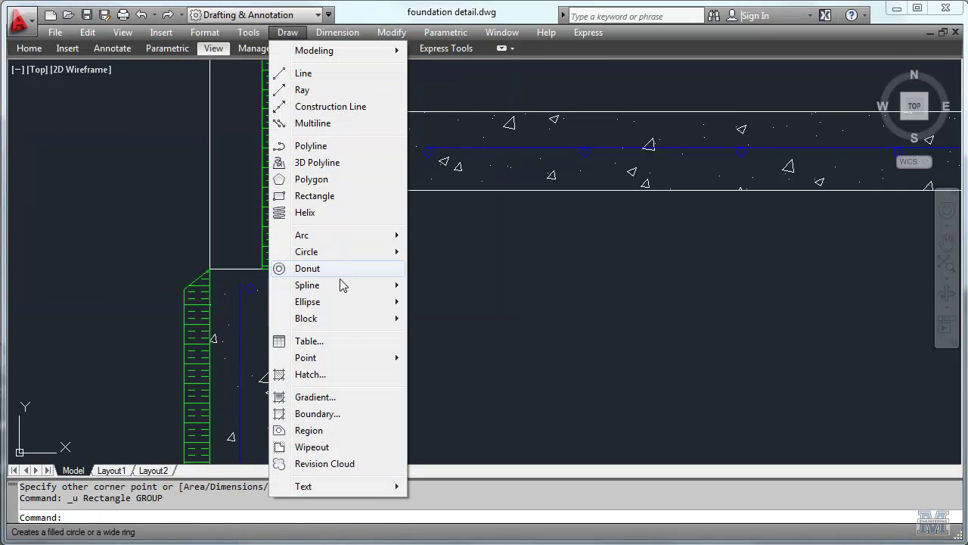
Draw a thin rectangle from the slab's end to the wall endpoint and centre it in view.
{"action": "left_click", "coordinate": [344, 196]}
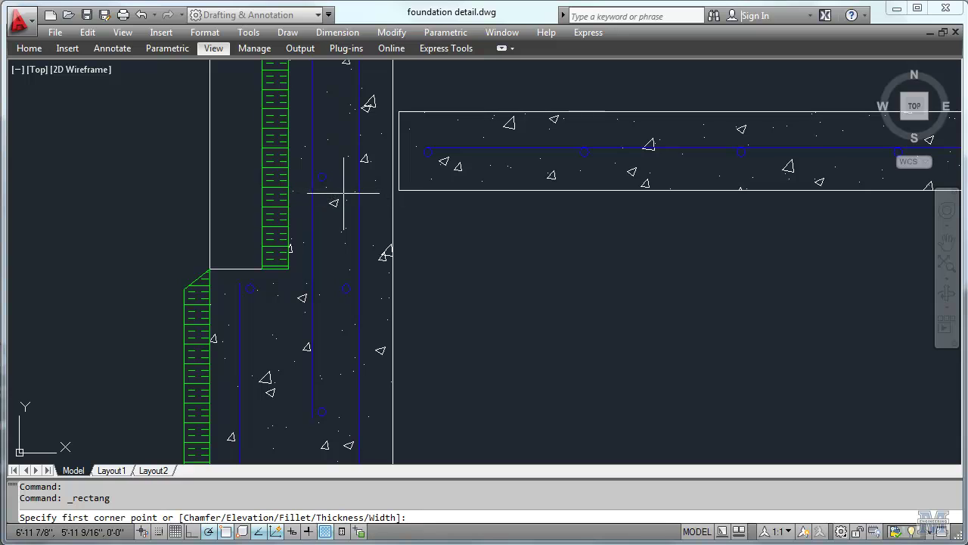
{"action": "left_click", "coordinate": [399, 111]}
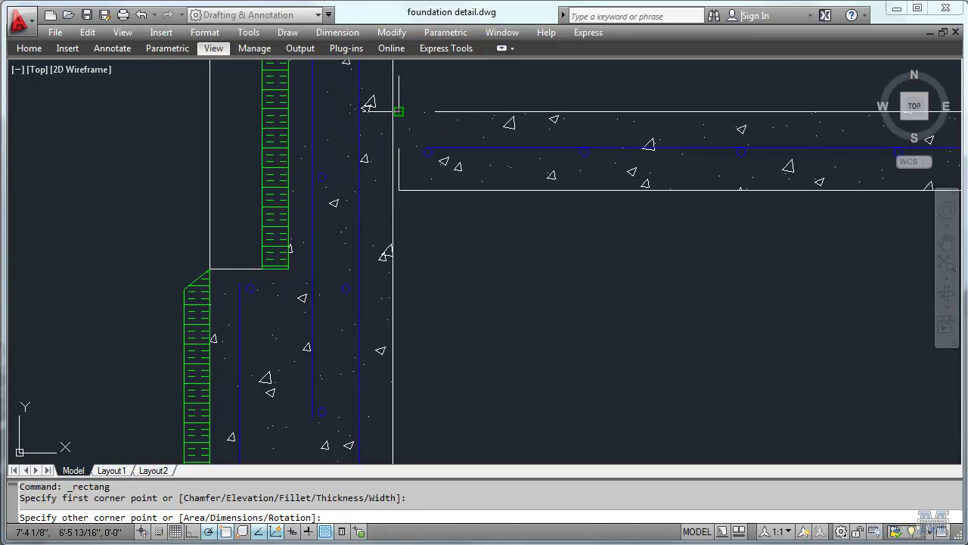
{"action": "scroll", "coordinate": [395, 212], "scroll_direction": "up", "scroll_amount": 2}
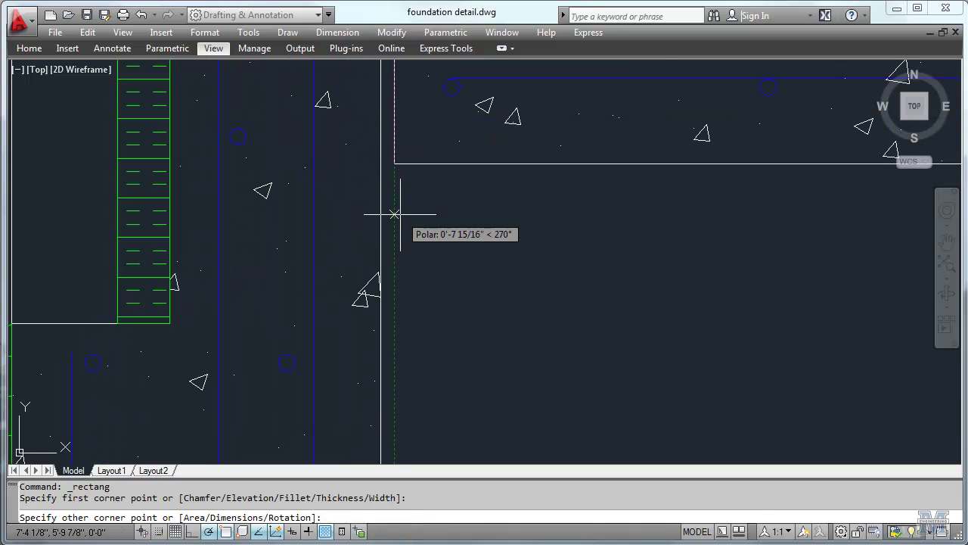
{"action": "left_click", "coordinate": [381, 164]}
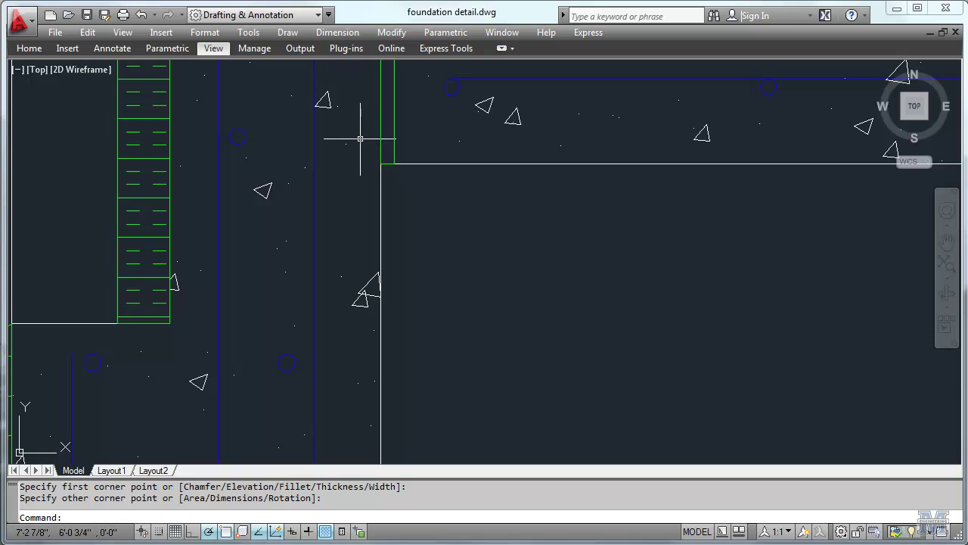
{"action": "middle_click_drag", "start_coordinate": [360, 140], "coordinate": [417, 288]}
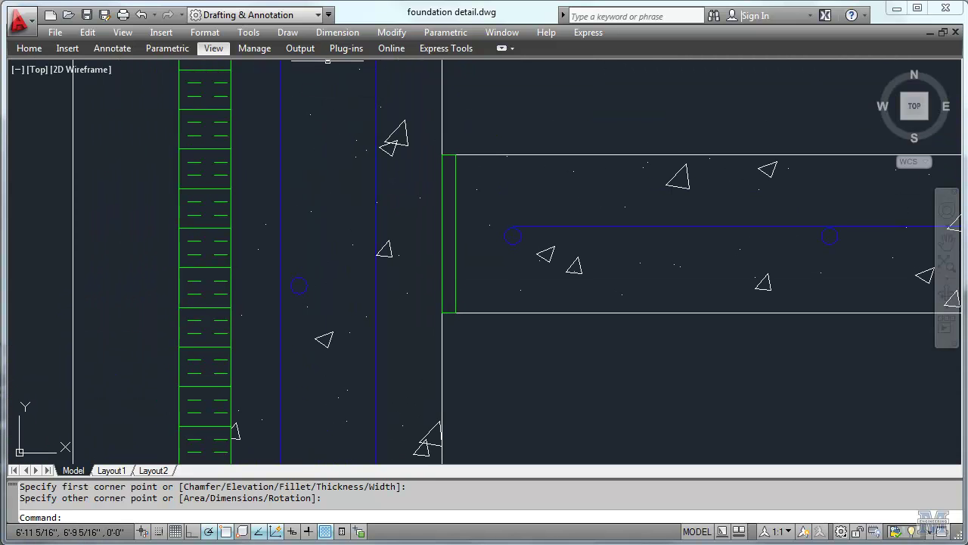
{"action": "left_click", "coordinate": [287, 32]}
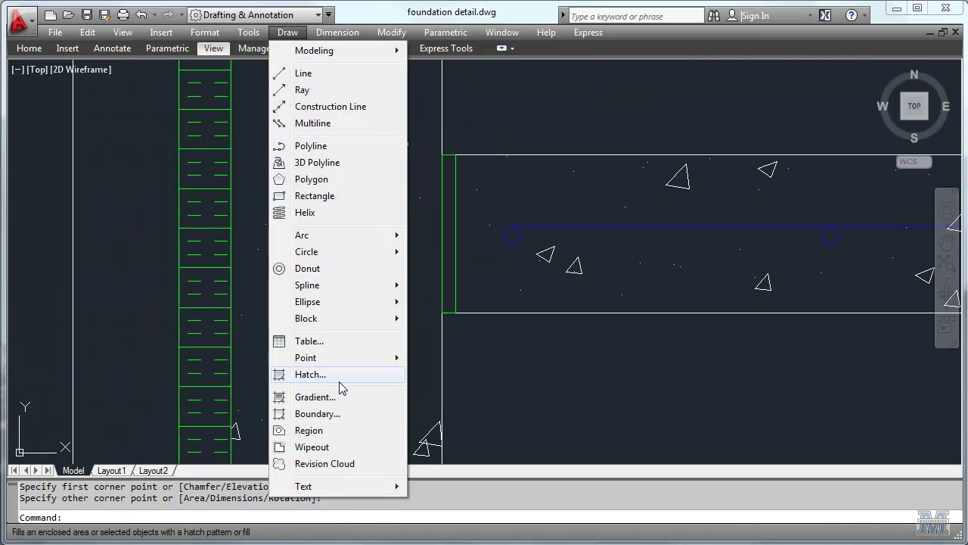
Hatch the thin strip at the slab's end.
{"action": "left_click", "coordinate": [338, 374]}
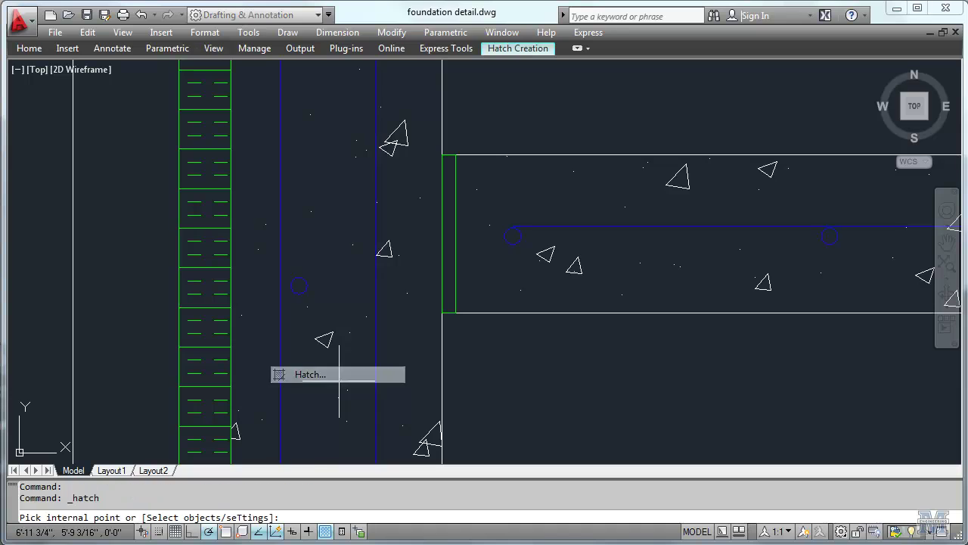
{"action": "left_click", "coordinate": [447, 231]}
{"action": "key", "text": "Return"}
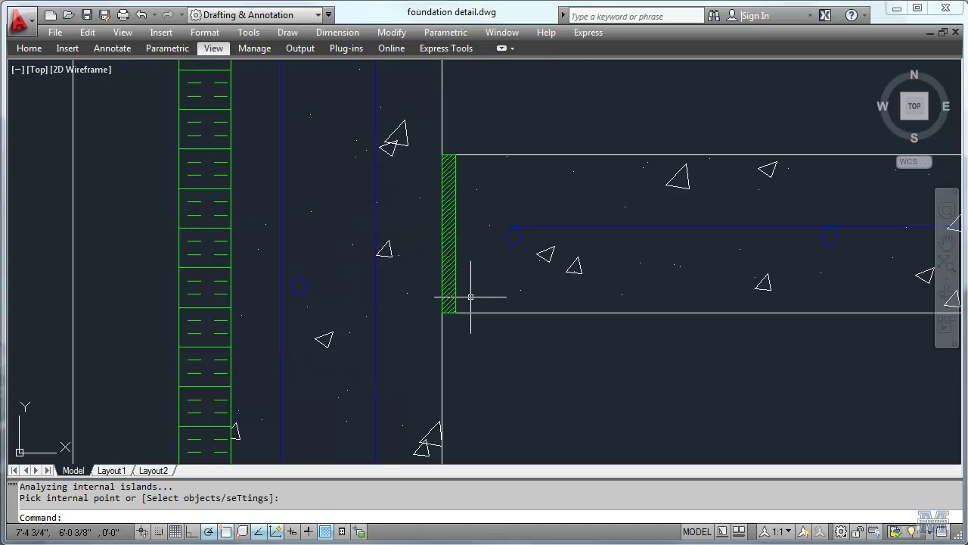
Change the strip hatch's pattern to ANSI37 through its Properties.
{"action": "left_click", "coordinate": [446, 238]}
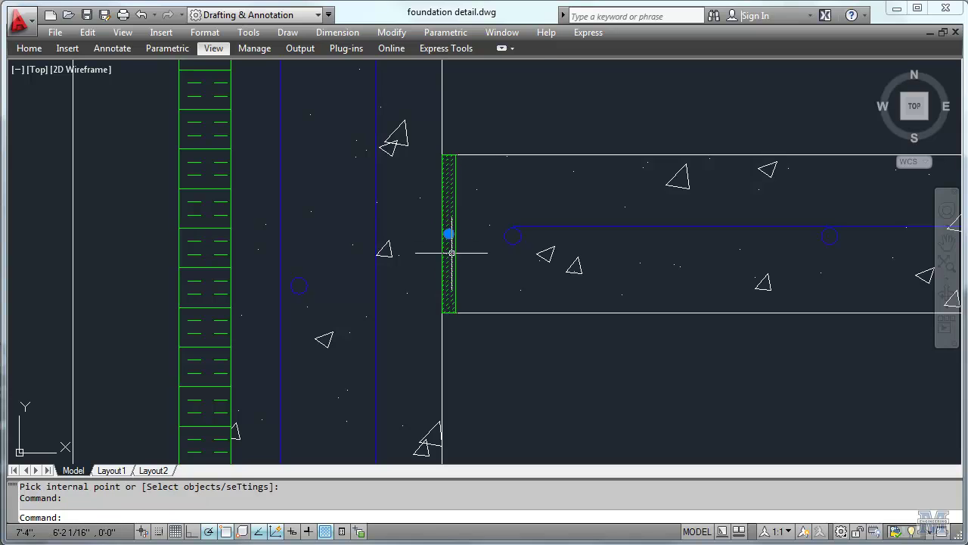
{"action": "left_click", "coordinate": [392, 31]}
{"action": "left_click", "coordinate": [401, 47]}
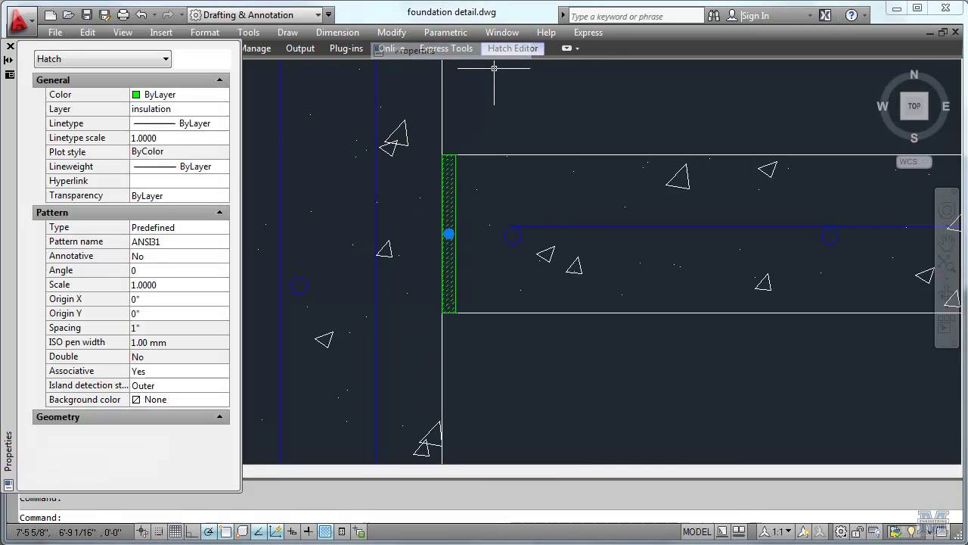
{"action": "left_click", "coordinate": [195, 241]}
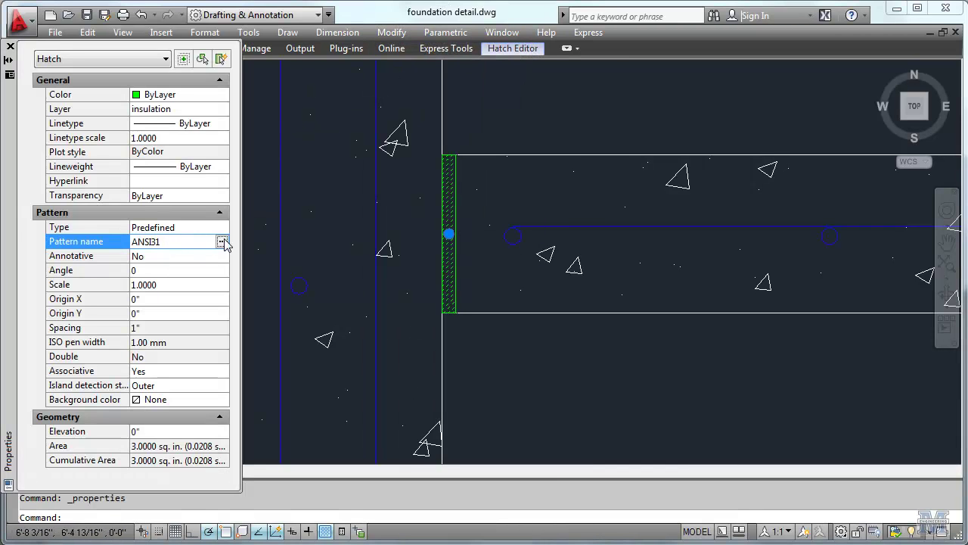
{"action": "left_click", "coordinate": [222, 242]}
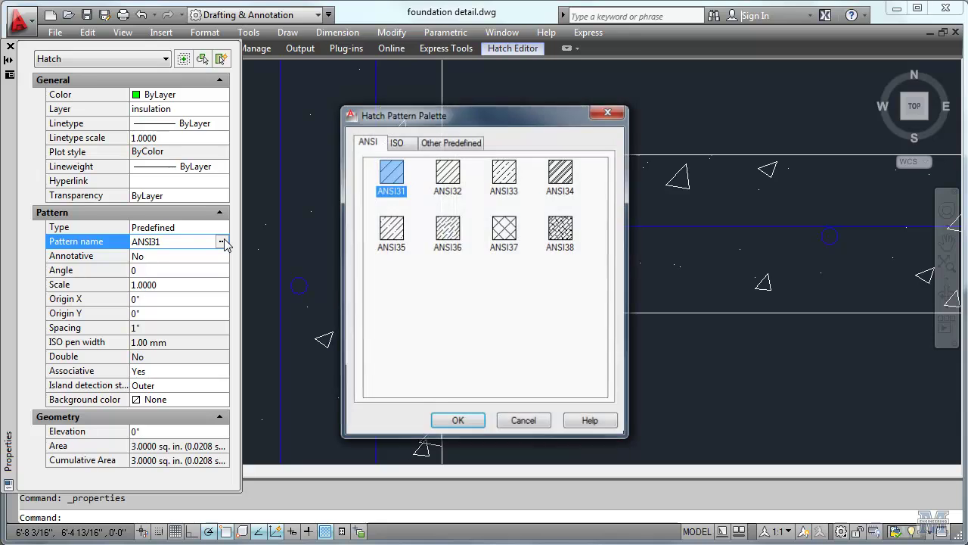
{"action": "left_click", "coordinate": [509, 233]}
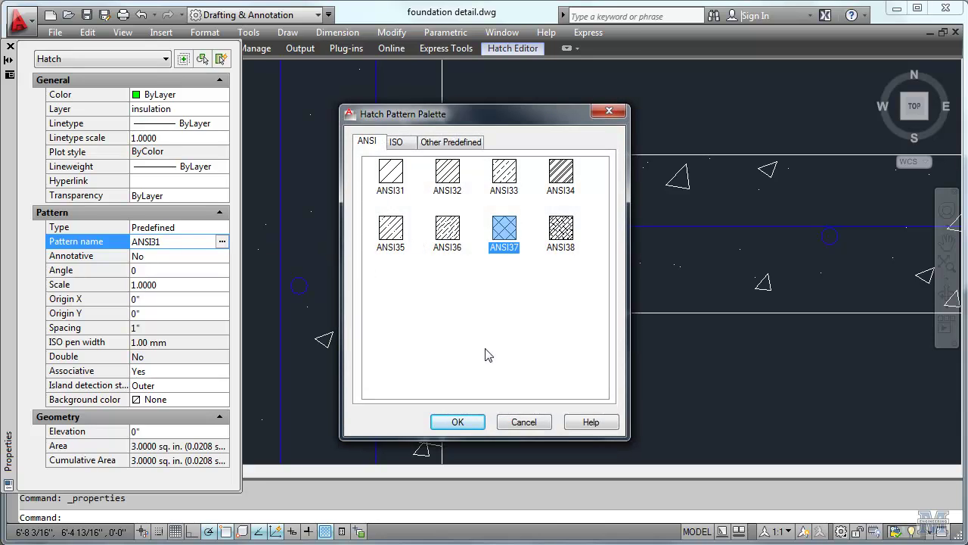
{"action": "left_click", "coordinate": [458, 422]}
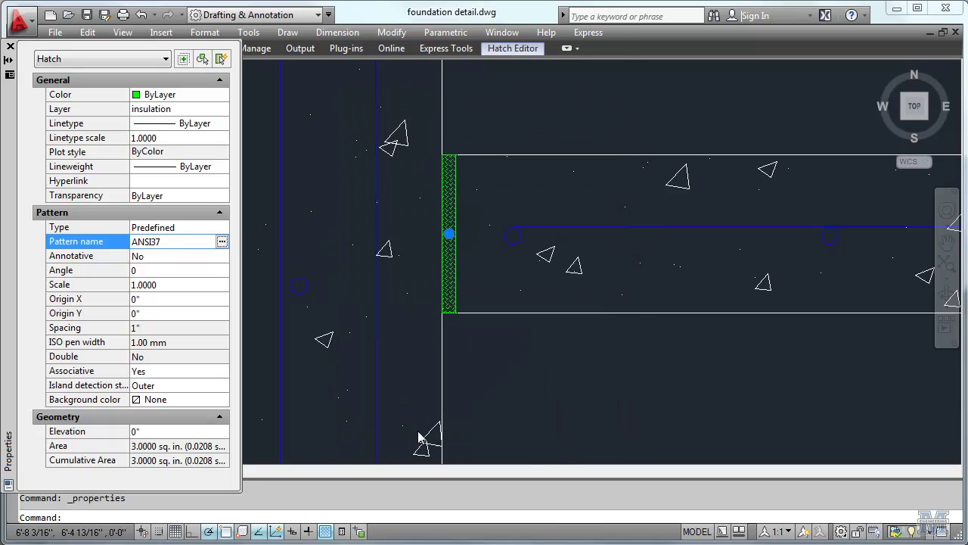
{"action": "left_click", "coordinate": [588, 396]}
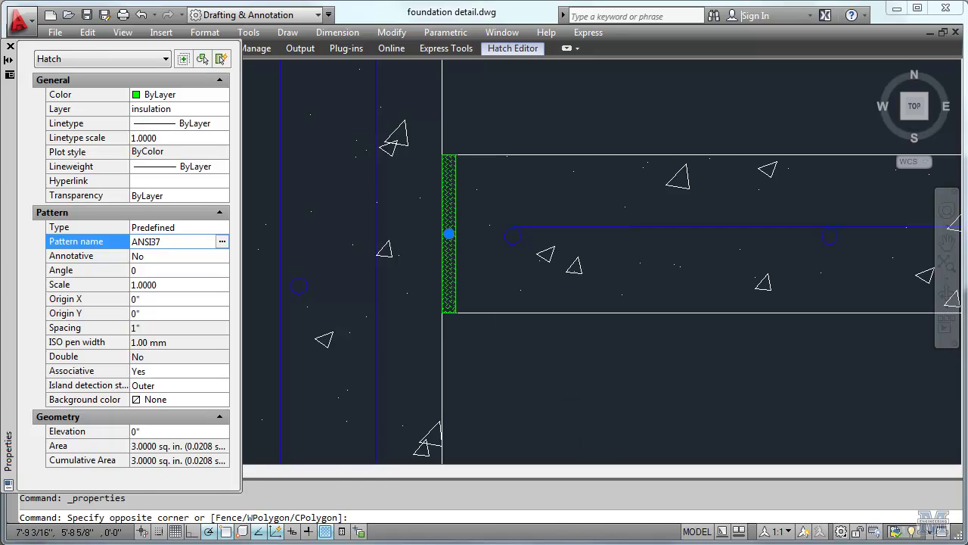
Clear the selection of the ANSI37 joint-strip hatch with Esc.
{"action": "key", "text": "Escape"}
{"action": "key", "text": "Escape"}
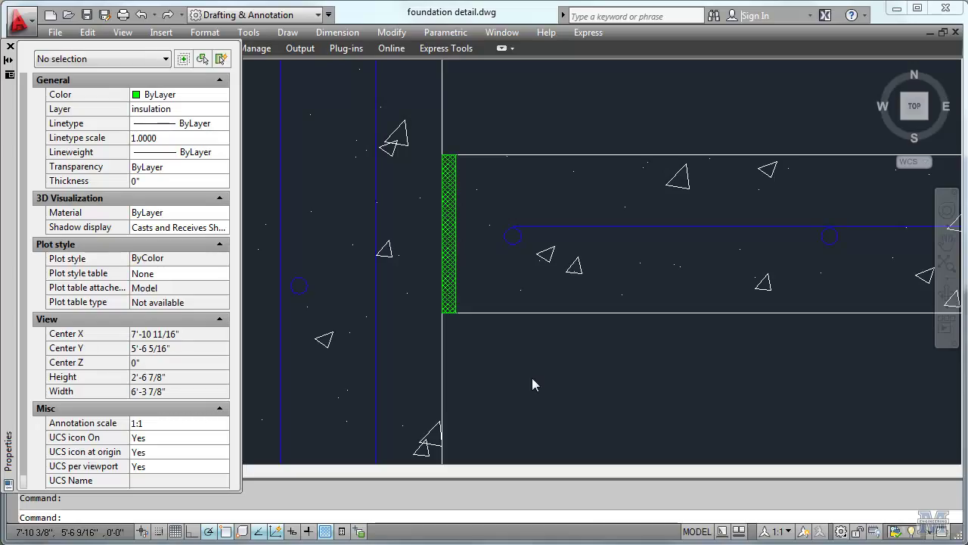
Zoom to extents to show the whole foundation detail.
{"action": "type", "text": "z"}
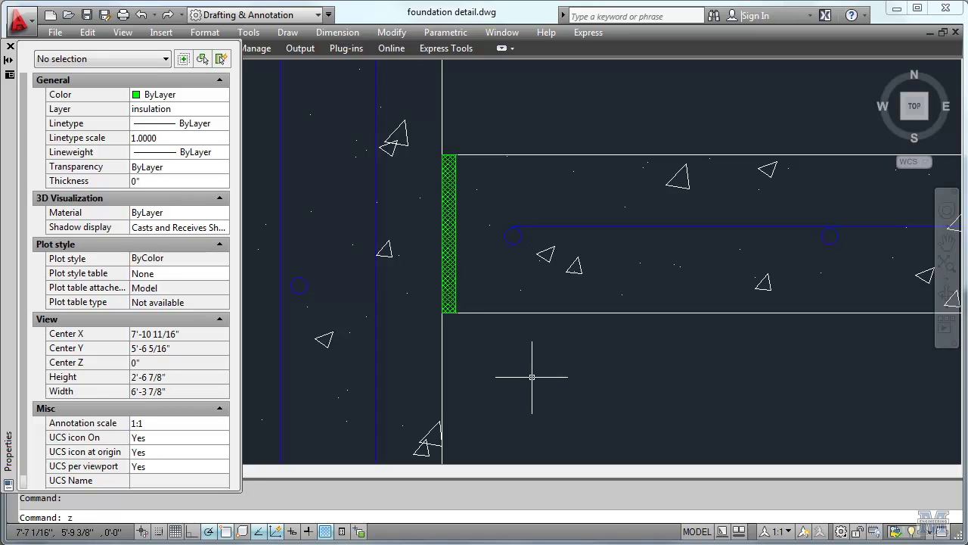
{"action": "key", "text": "Return"}
{"action": "type", "text": "e"}
{"action": "key", "text": "Return"}
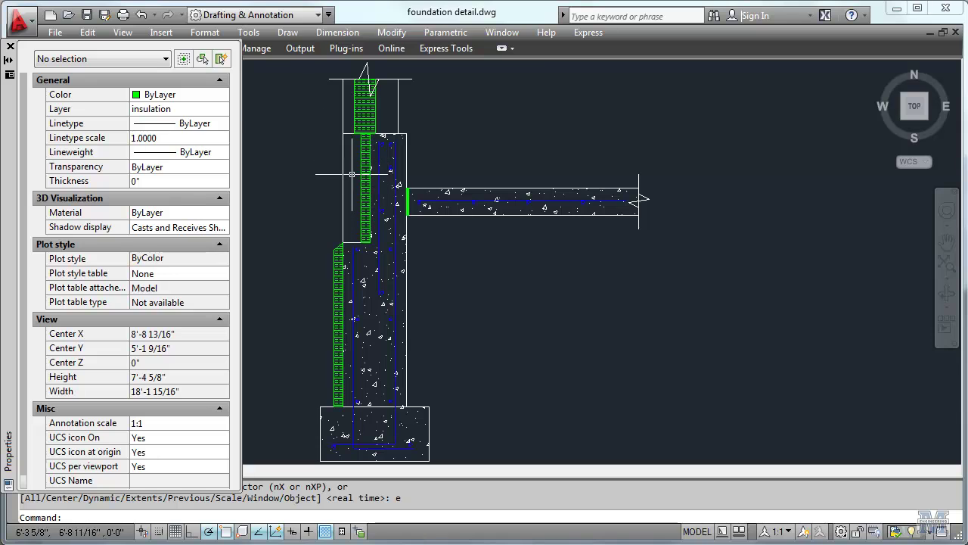
Fill the upper wall section with a hatch.
{"action": "left_click", "coordinate": [288, 32]}
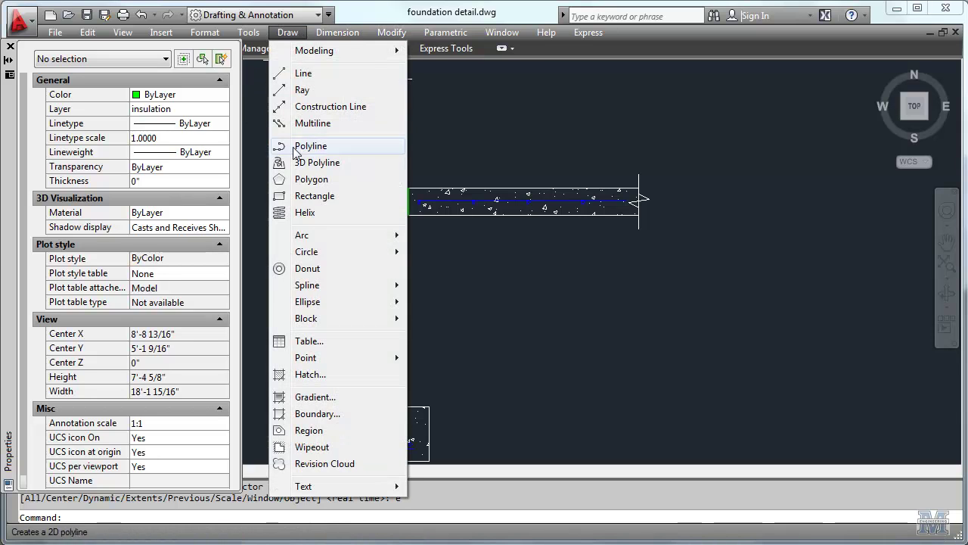
{"action": "left_click", "coordinate": [309, 374]}
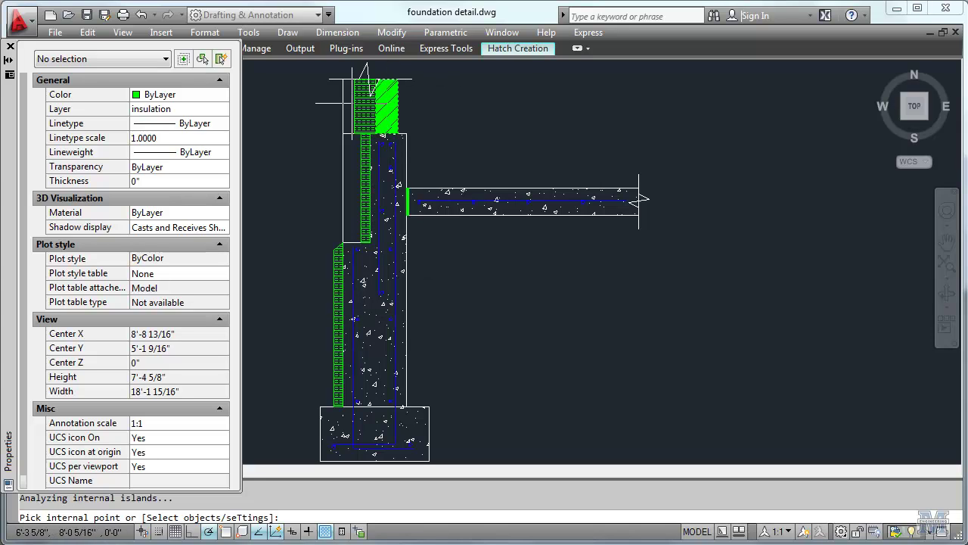
{"action": "left_click", "coordinate": [352, 199]}
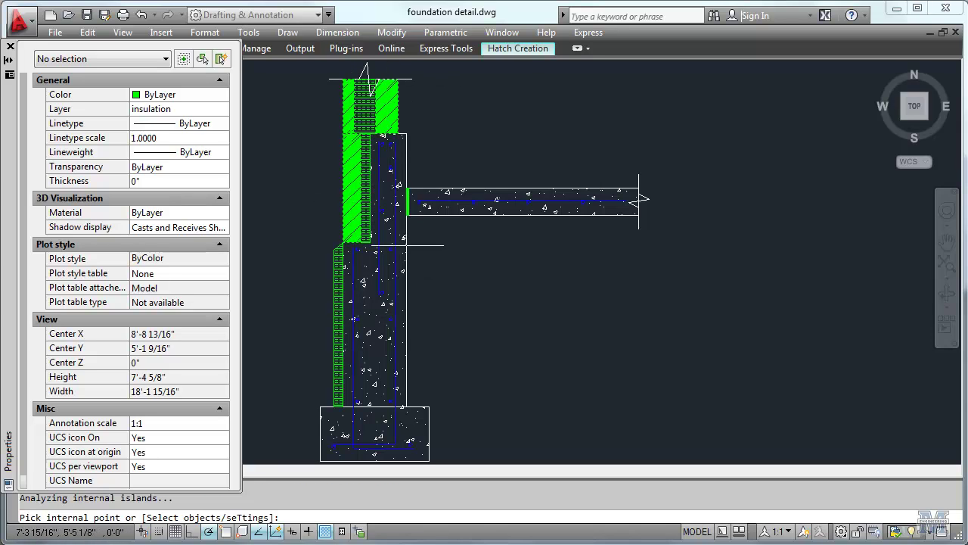
{"action": "key", "text": "Return"}
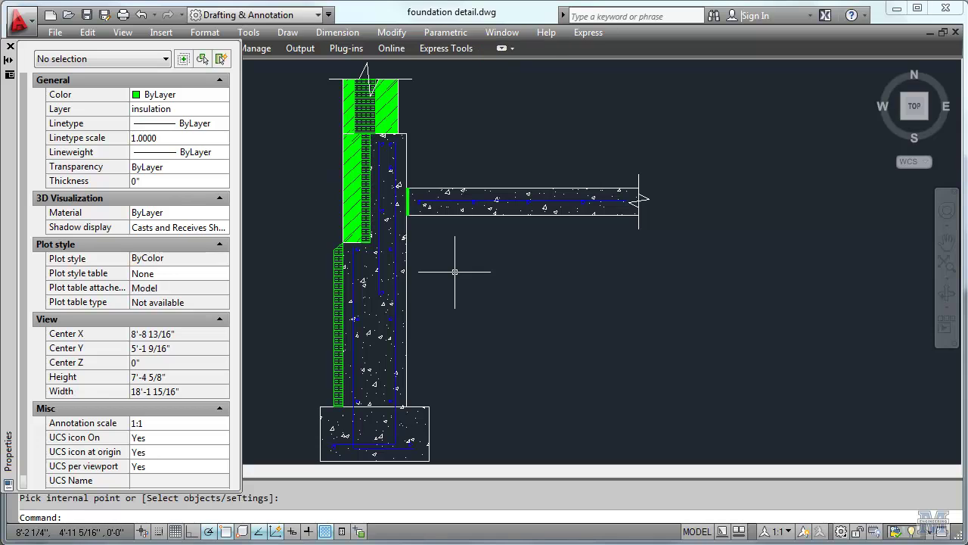
Set the upper wall hatch to the AR-CONC pattern at scale 0.5, then deselect it.
{"action": "left_click", "coordinate": [355, 165]}
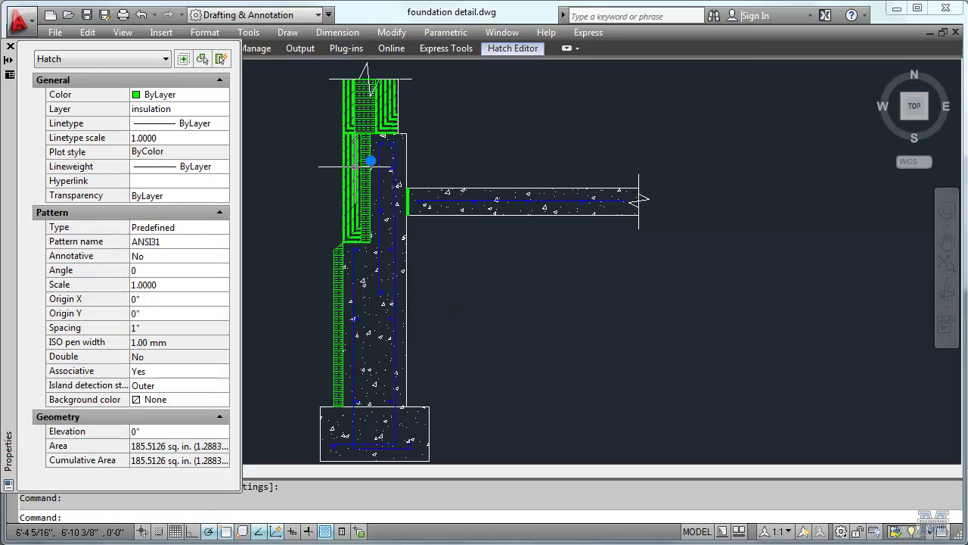
{"action": "left_click", "coordinate": [209, 243]}
{"action": "left_click", "coordinate": [222, 241]}
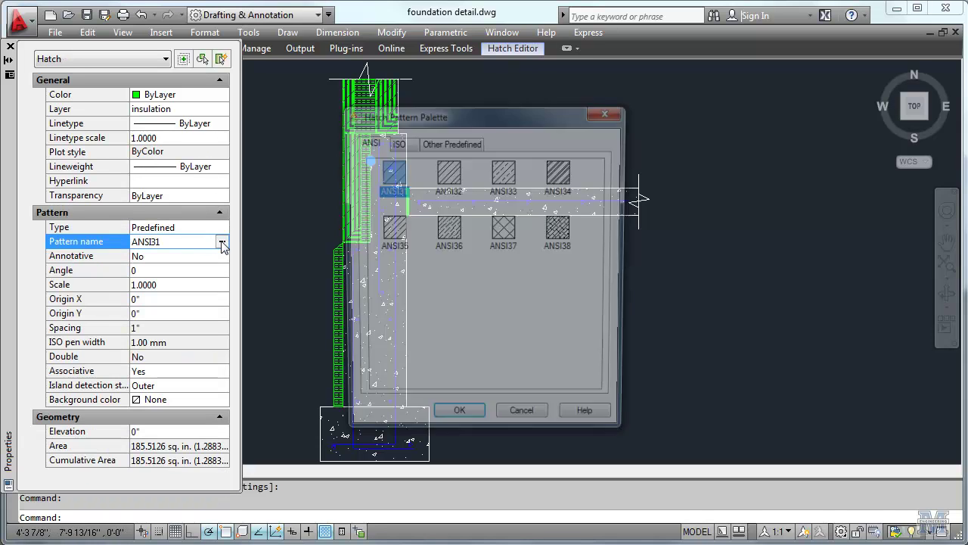
{"action": "left_click", "coordinate": [448, 142]}
{"action": "left_click", "coordinate": [561, 235]}
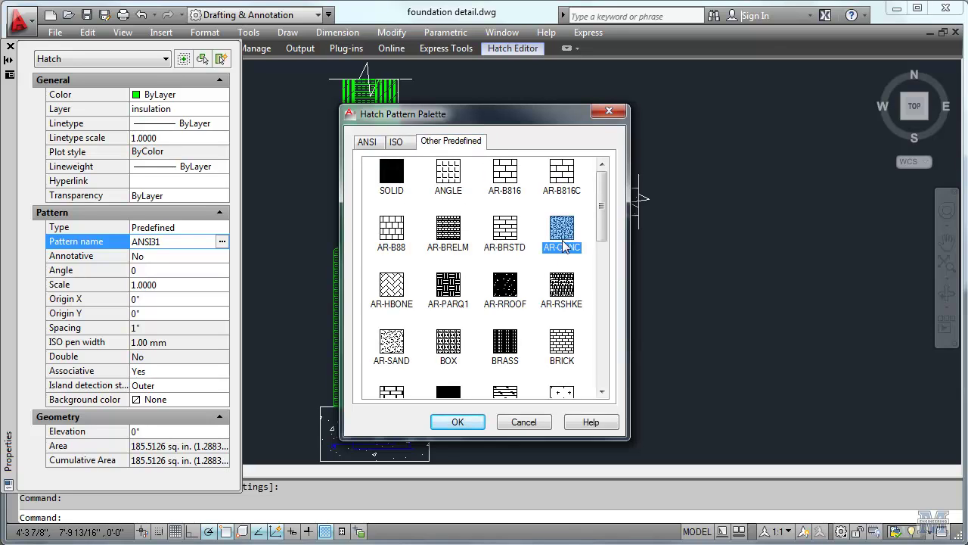
{"action": "left_click", "coordinate": [481, 421]}
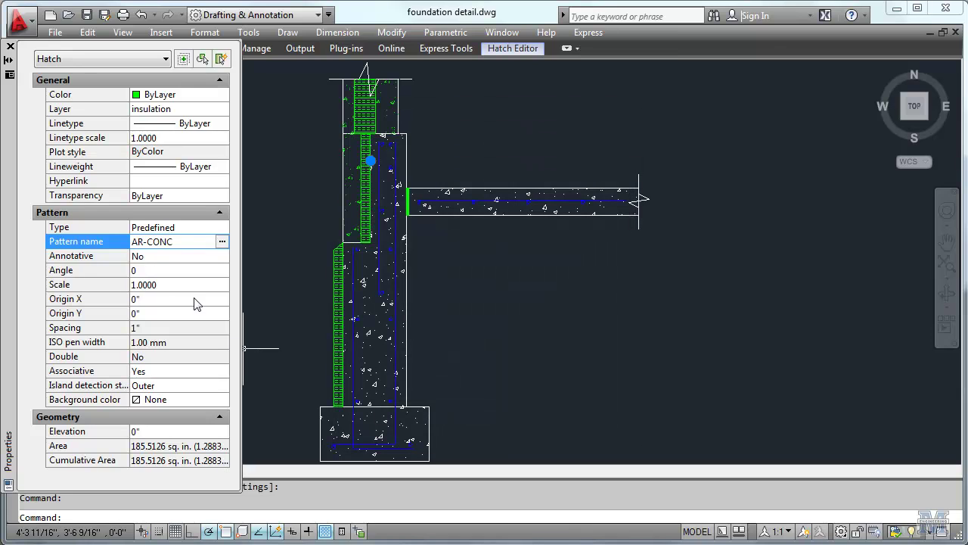
{"action": "left_click", "coordinate": [144, 286]}
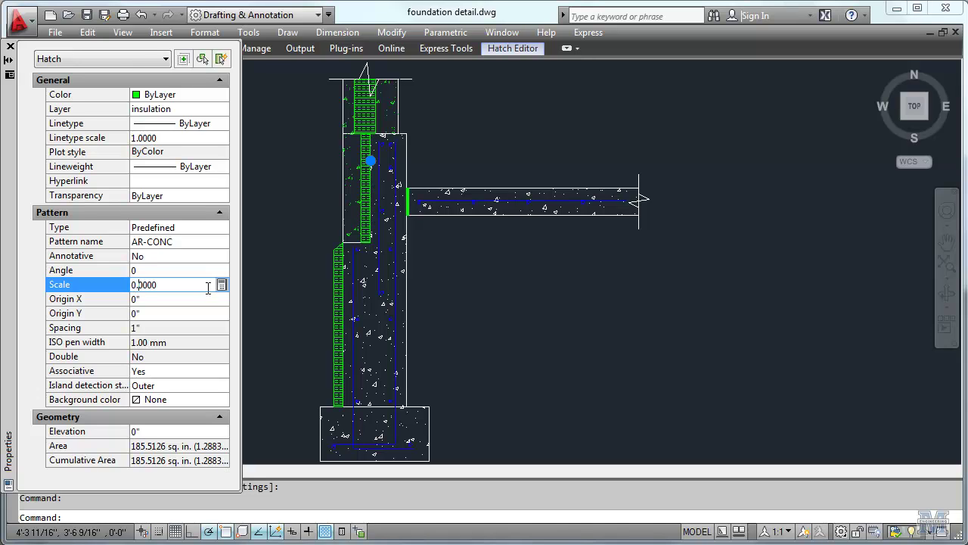
{"action": "type", "text": "5"}
{"action": "left_click", "coordinate": [208, 297]}
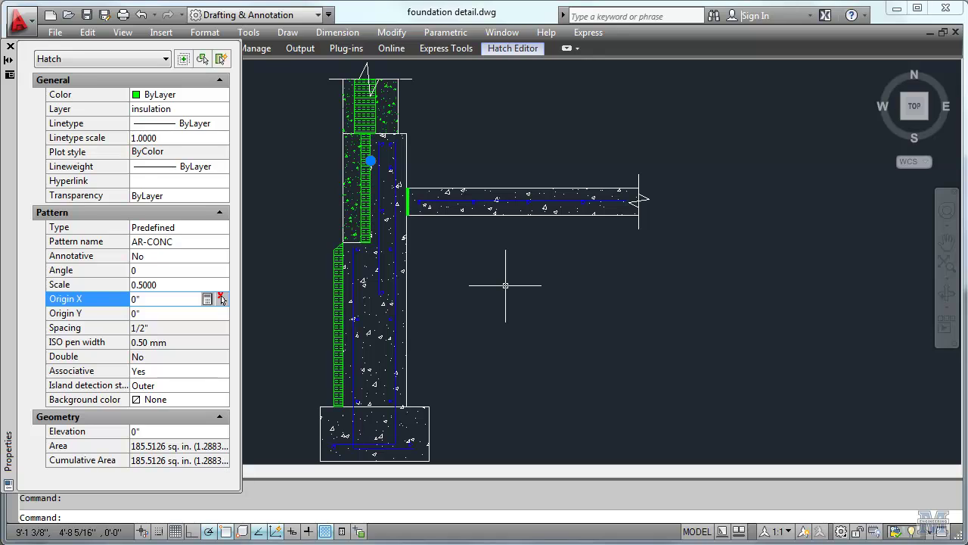
{"action": "key", "text": "Escape"}
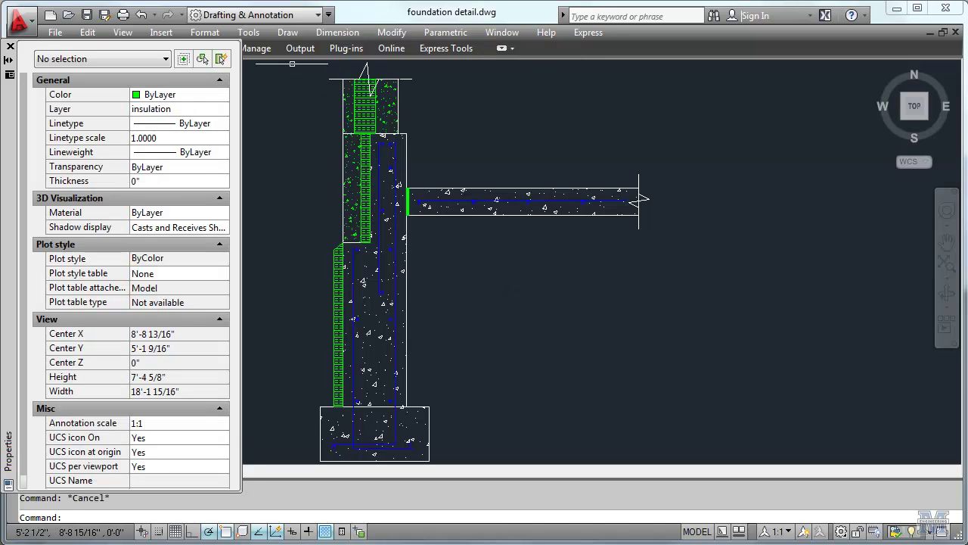
Make concrete the current layer in the Layer Properties Manager.
{"action": "left_click", "coordinate": [11, 47]}
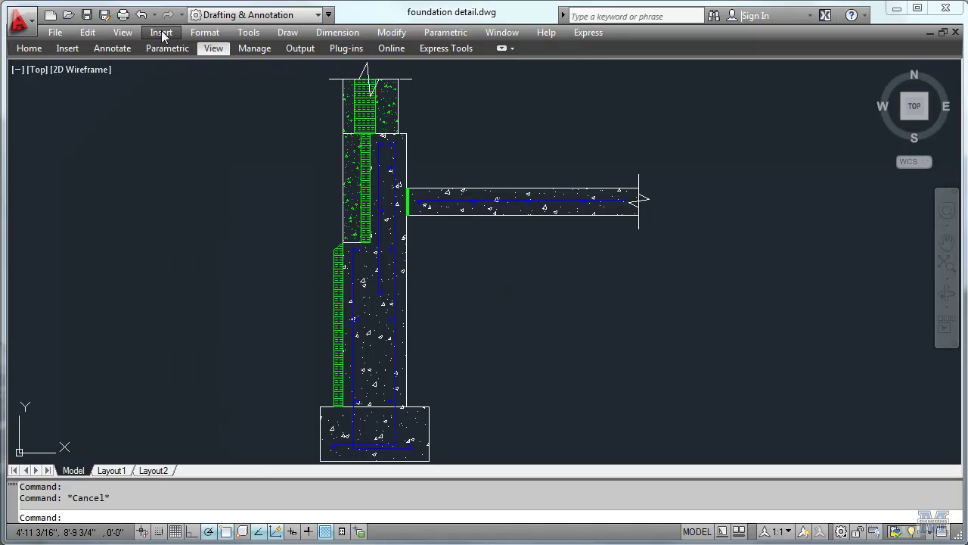
{"action": "left_click", "coordinate": [205, 33]}
{"action": "left_click", "coordinate": [212, 50]}
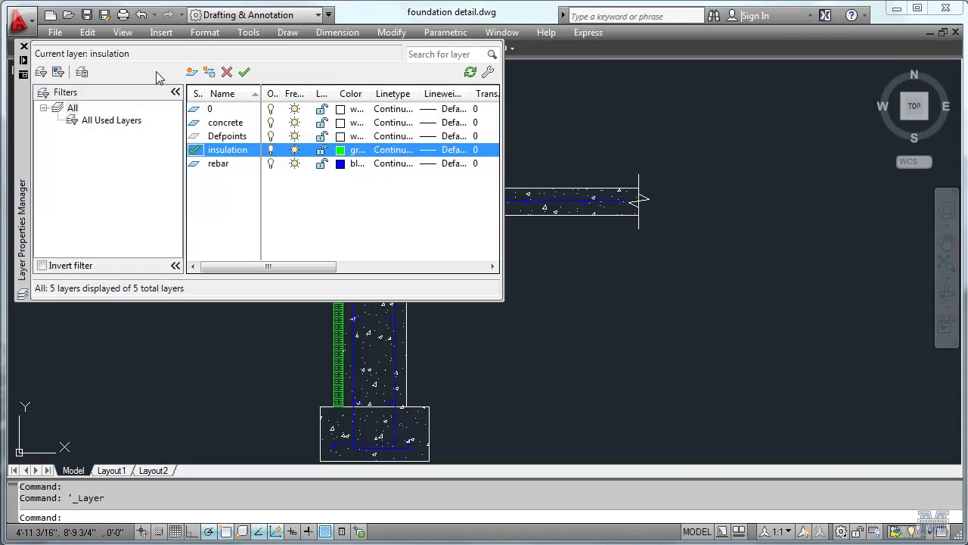
{"action": "double_click", "coordinate": [195, 126]}
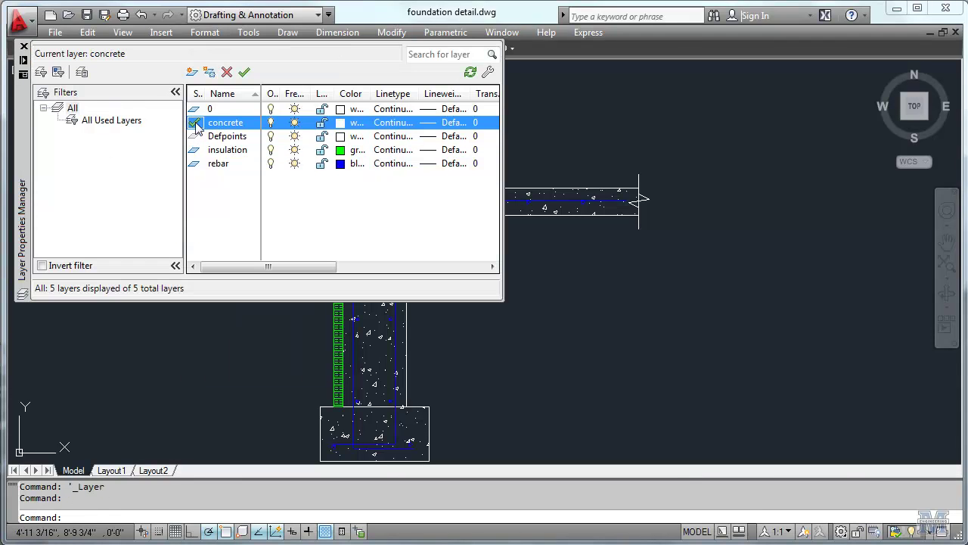
{"action": "left_click", "coordinate": [23, 47]}
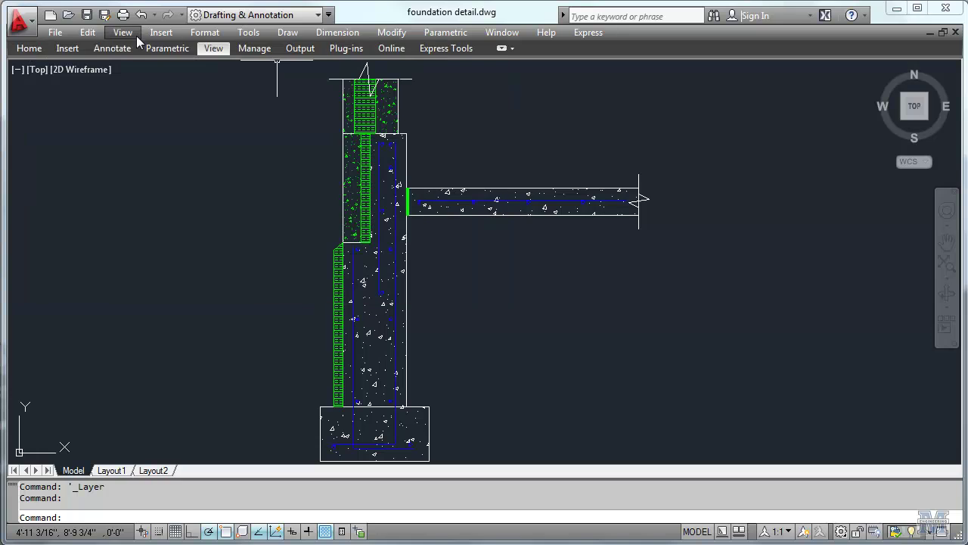
Move the upper wall hatch onto the current concrete layer, then show Layout1.
{"action": "left_click", "coordinate": [205, 33]}
{"action": "mouse_move", "coordinate": [215, 84]}
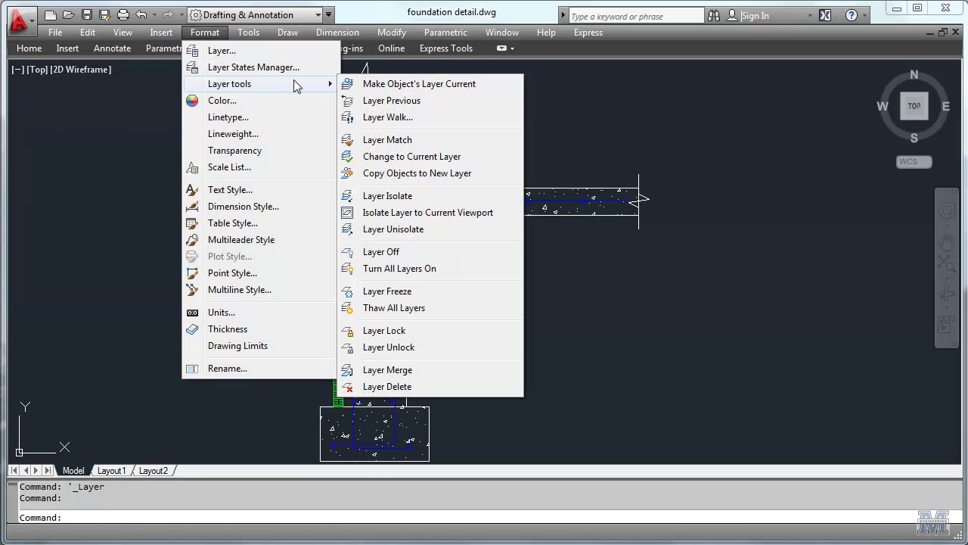
{"action": "left_click", "coordinate": [405, 156]}
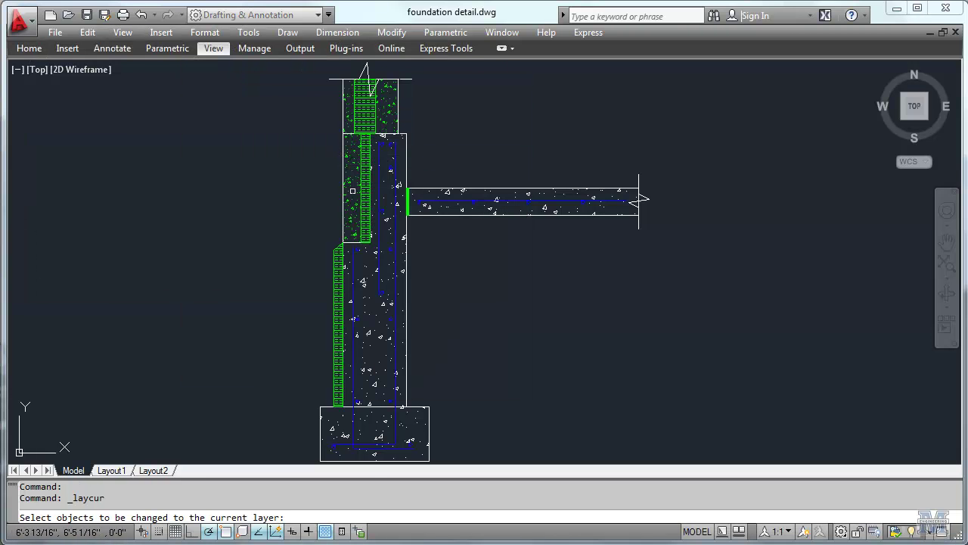
{"action": "left_click", "coordinate": [349, 180]}
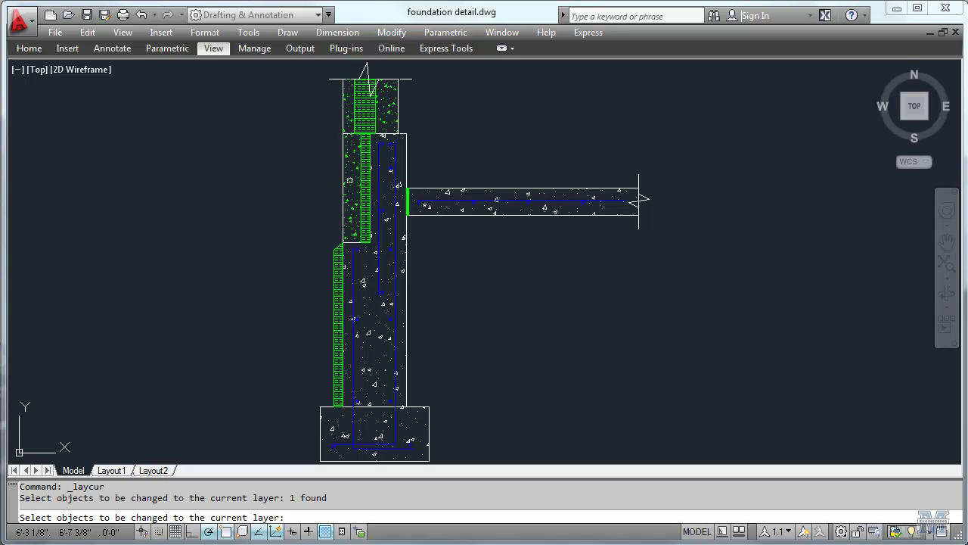
{"action": "key", "text": "Return"}
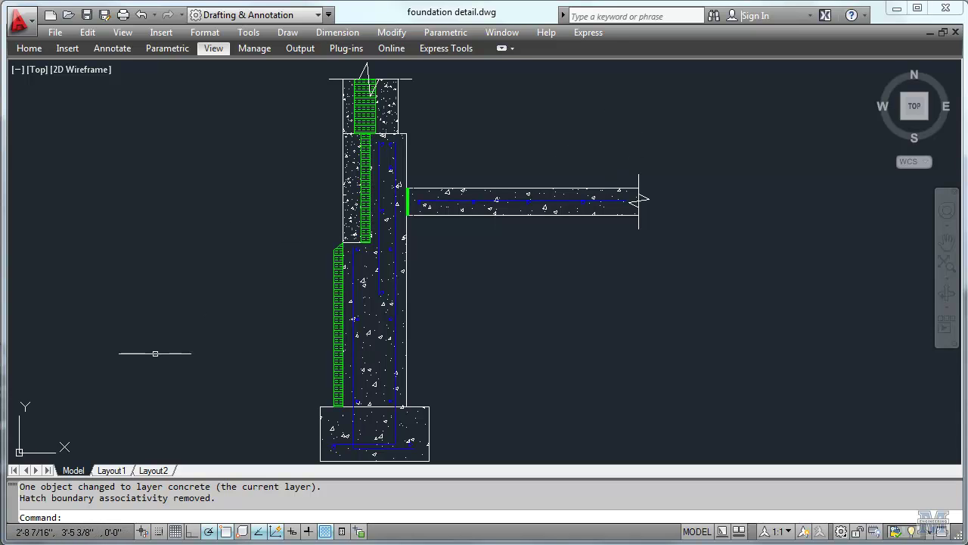
{"action": "left_click", "coordinate": [111, 470]}
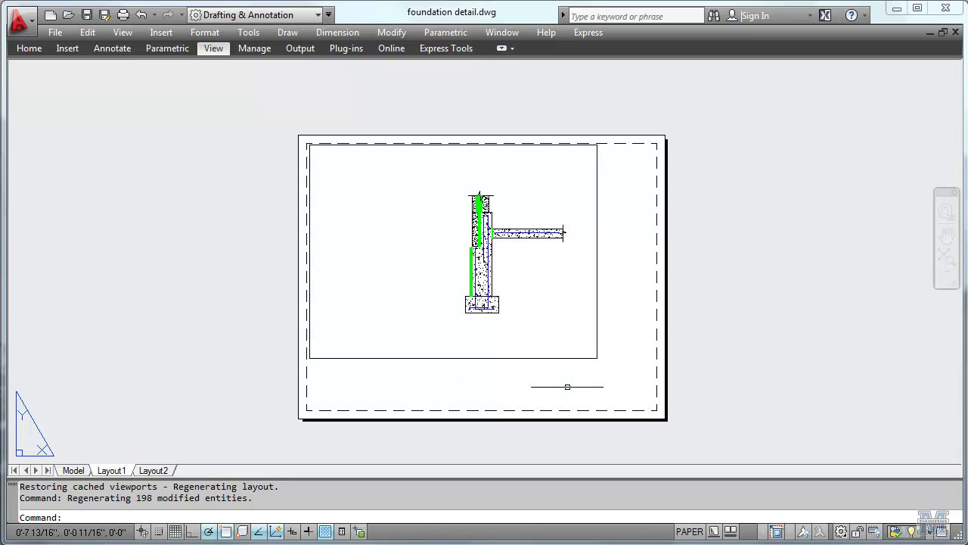
Insert title block.dwg as a block at the Layout1 sheet's lower-left corner.
{"action": "left_click", "coordinate": [539, 358]}
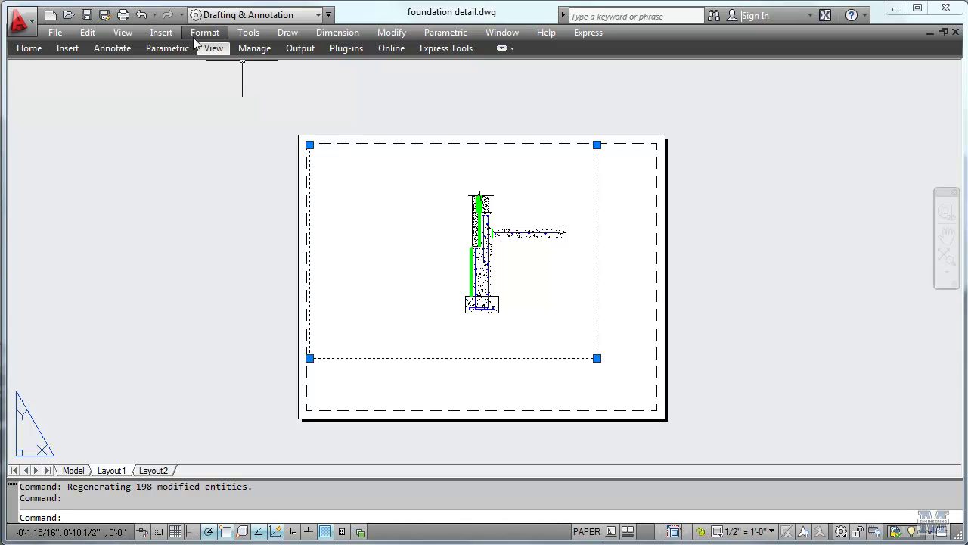
{"action": "left_click", "coordinate": [162, 32]}
{"action": "left_click", "coordinate": [170, 49]}
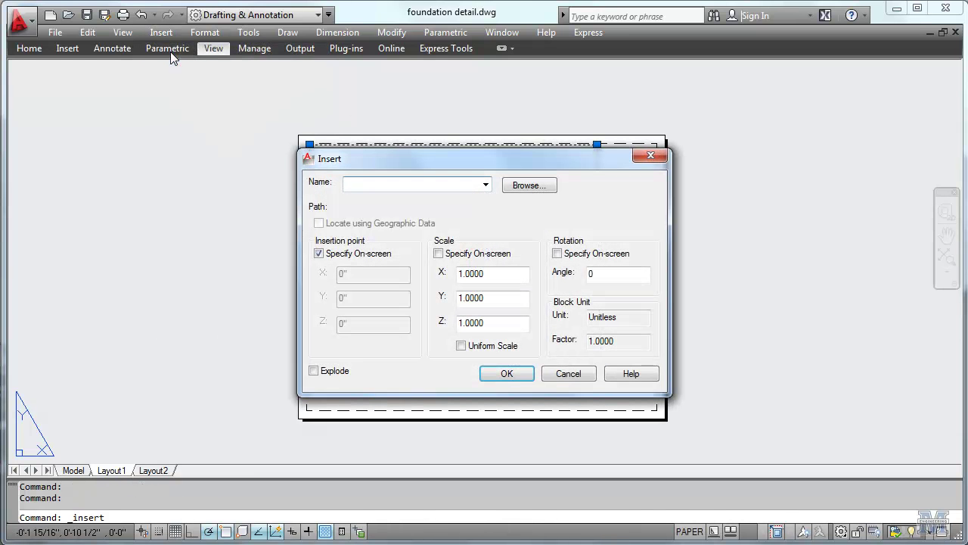
{"action": "left_click", "coordinate": [520, 185]}
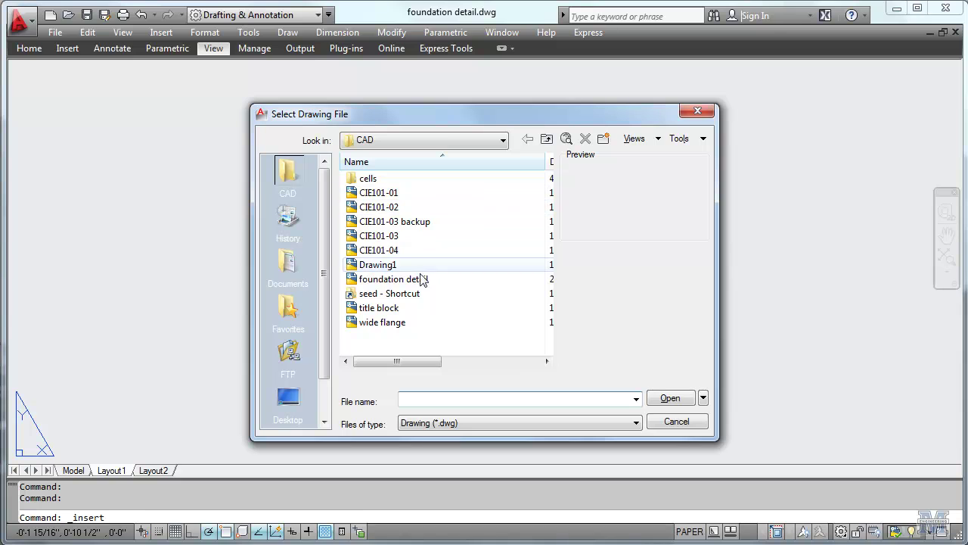
{"action": "double_click", "coordinate": [415, 311]}
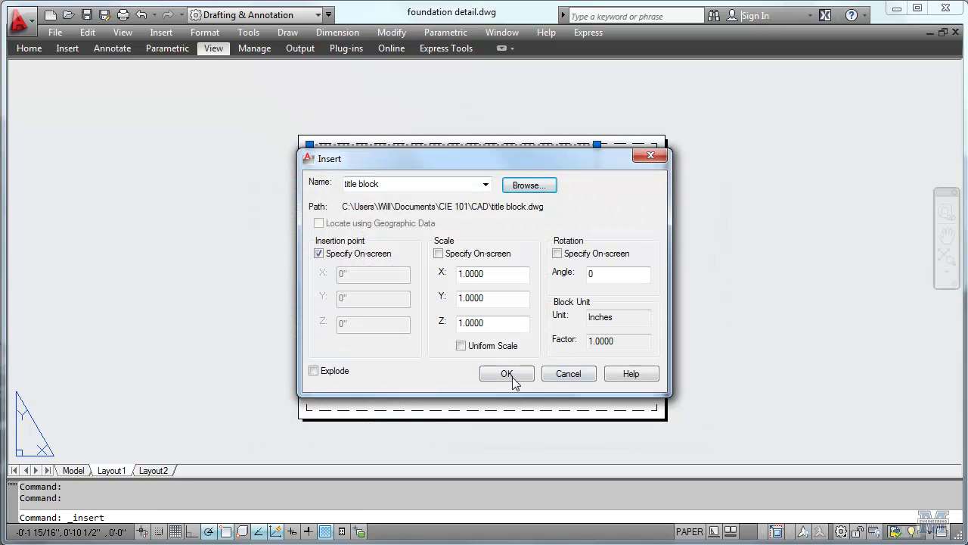
{"action": "left_click", "coordinate": [507, 374]}
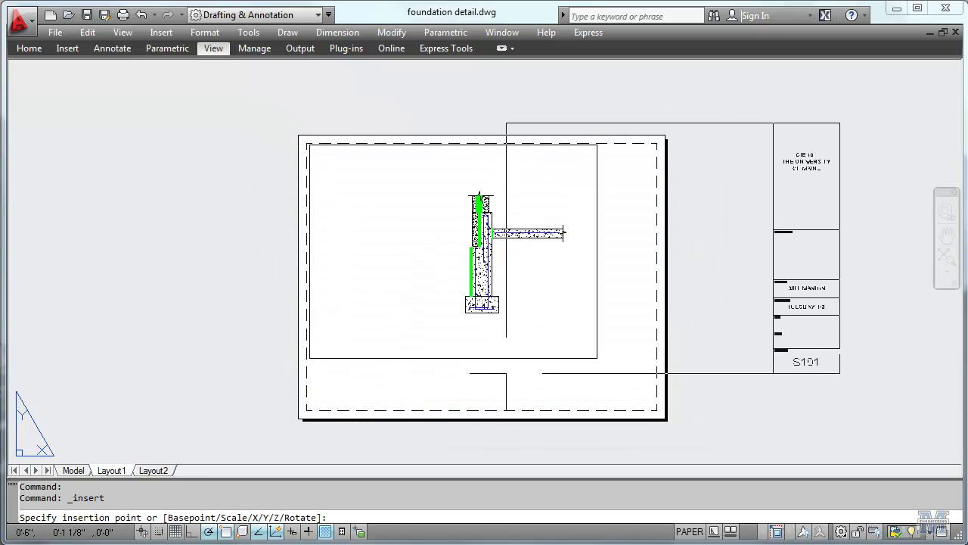
{"action": "left_click", "coordinate": [316, 403]}
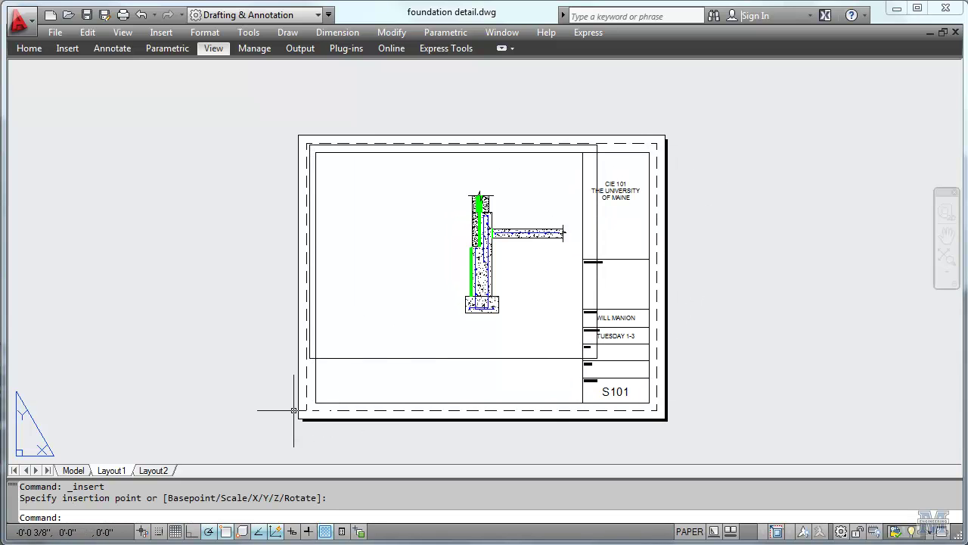
{"action": "left_click", "coordinate": [340, 358]}
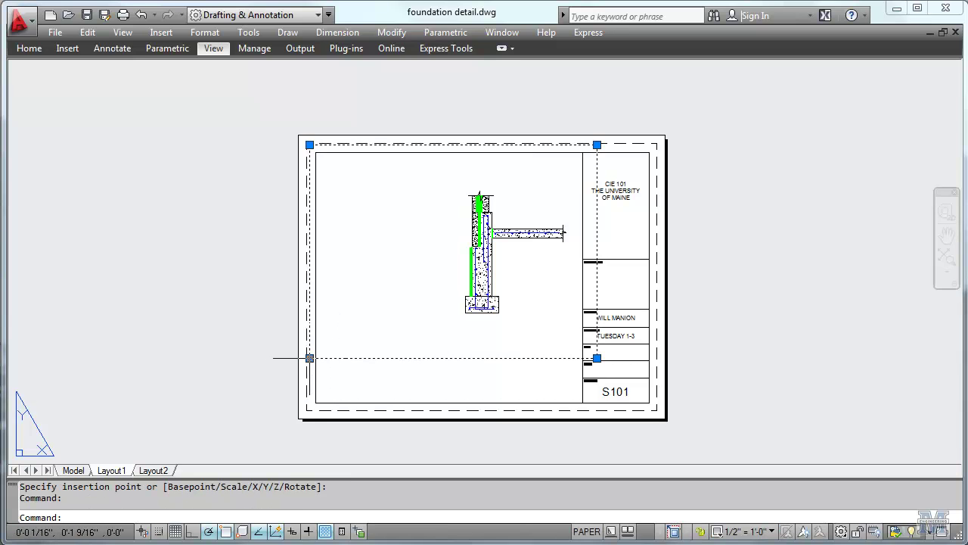
Stretch the viewport's lower-left, upper-left and upper-right corners to the title block border.
{"action": "left_click", "coordinate": [309, 358]}
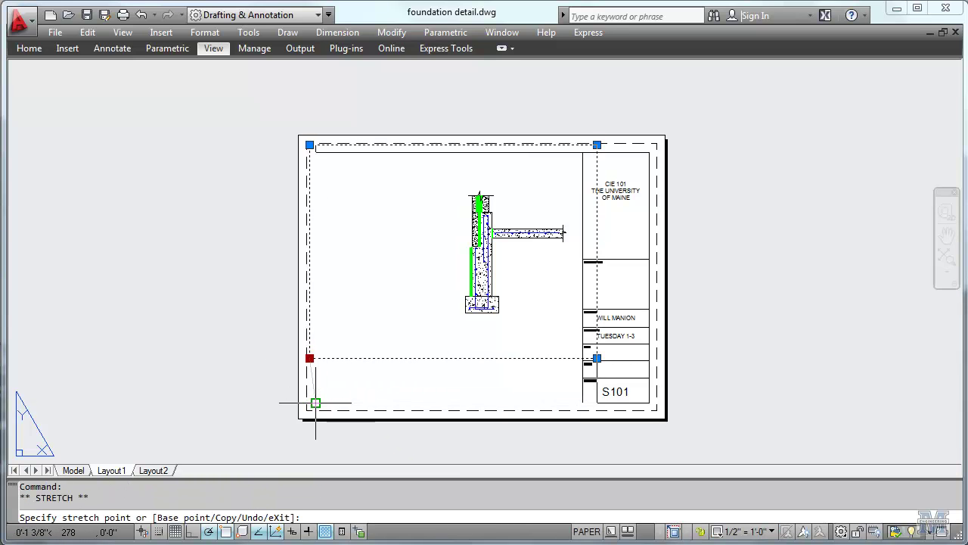
{"action": "left_click", "coordinate": [315, 404]}
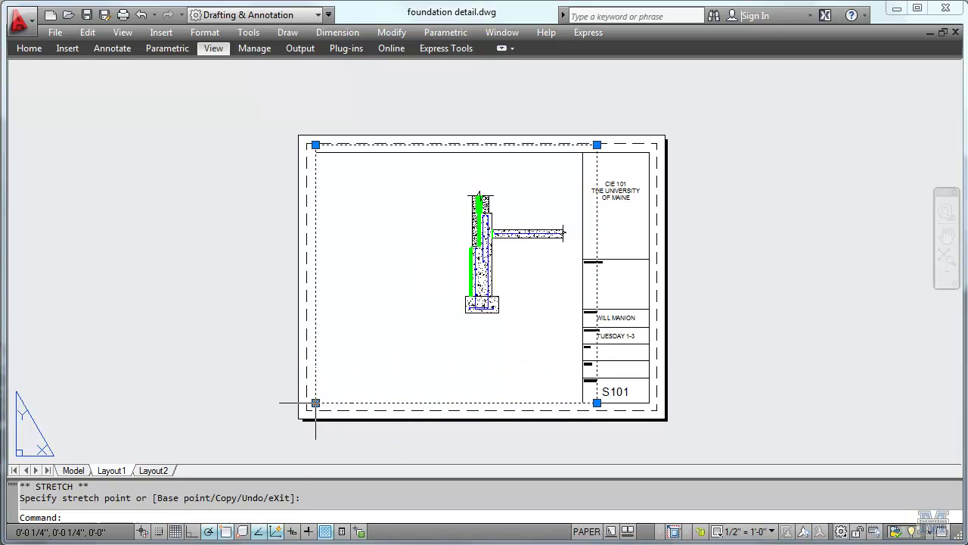
{"action": "left_click", "coordinate": [315, 145]}
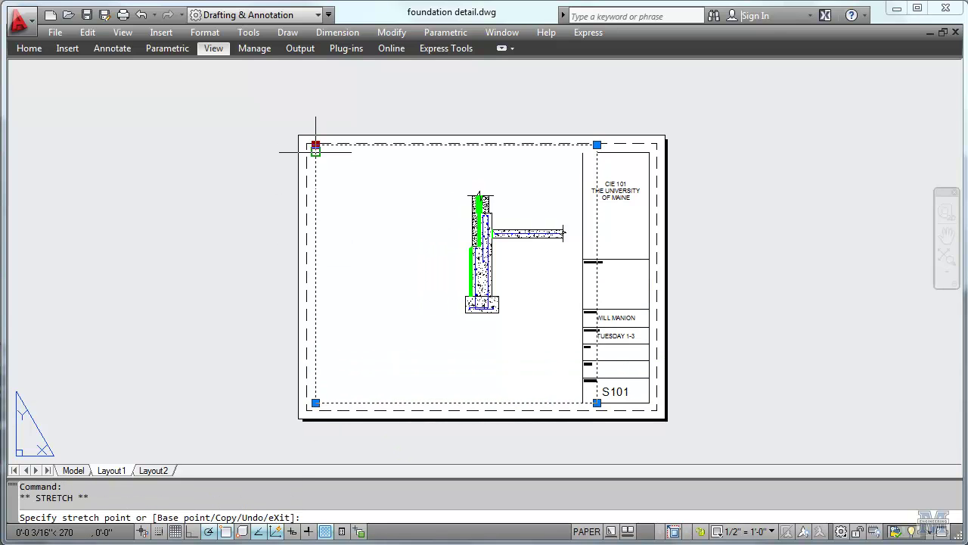
{"action": "left_click", "coordinate": [315, 152]}
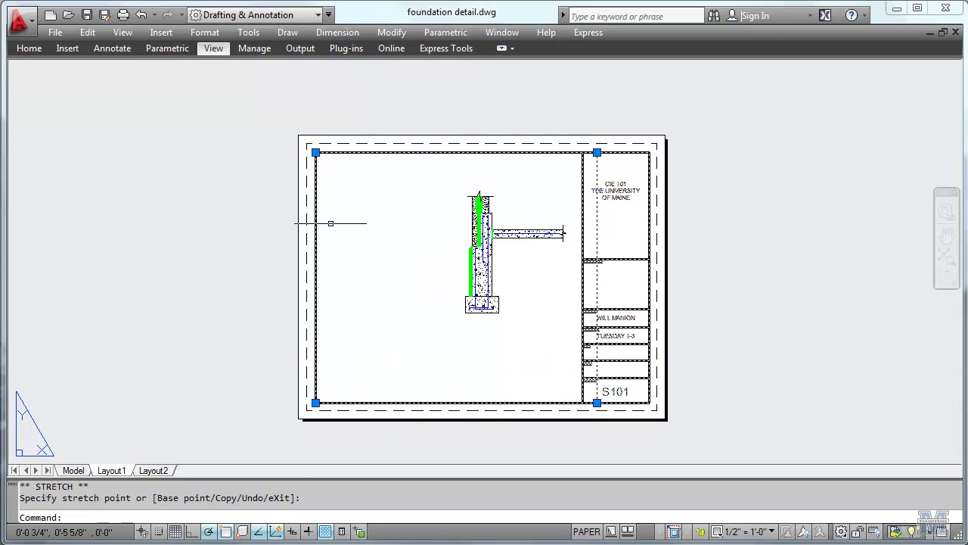
{"action": "left_click", "coordinate": [597, 152]}
{"action": "left_click", "coordinate": [582, 152]}
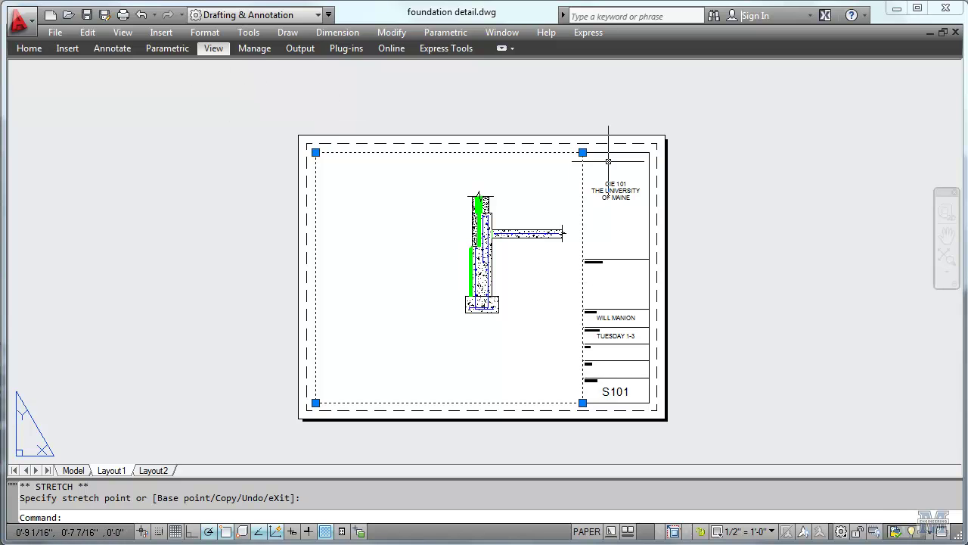
Set layer 0 current, toggling the concrete layer off and back on.
{"action": "left_click", "coordinate": [214, 32]}
{"action": "left_click", "coordinate": [218, 49]}
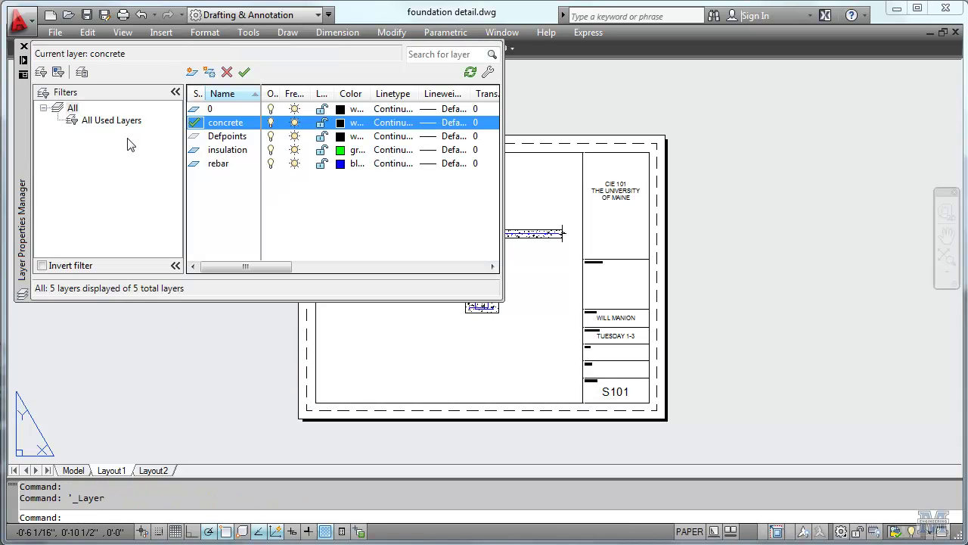
{"action": "double_click", "coordinate": [195, 109]}
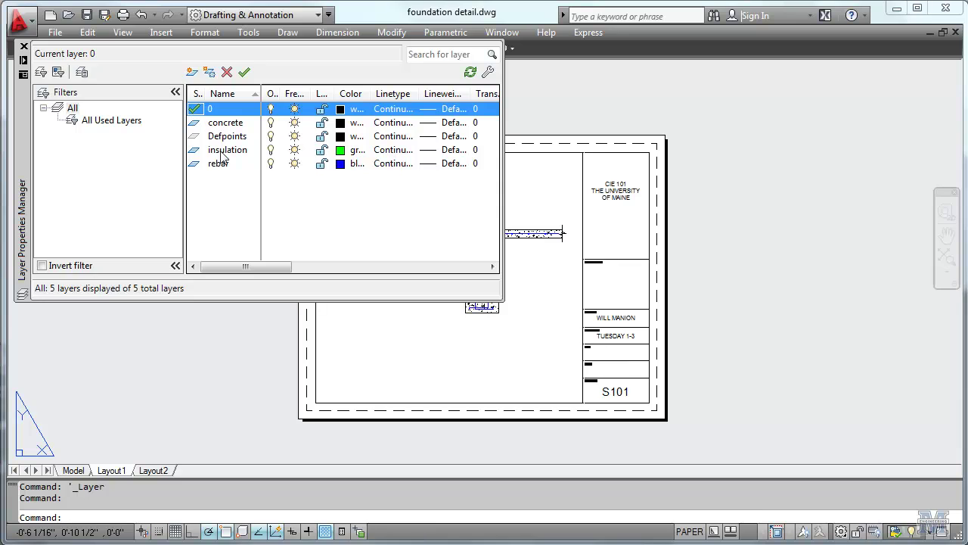
{"action": "left_click", "coordinate": [270, 124]}
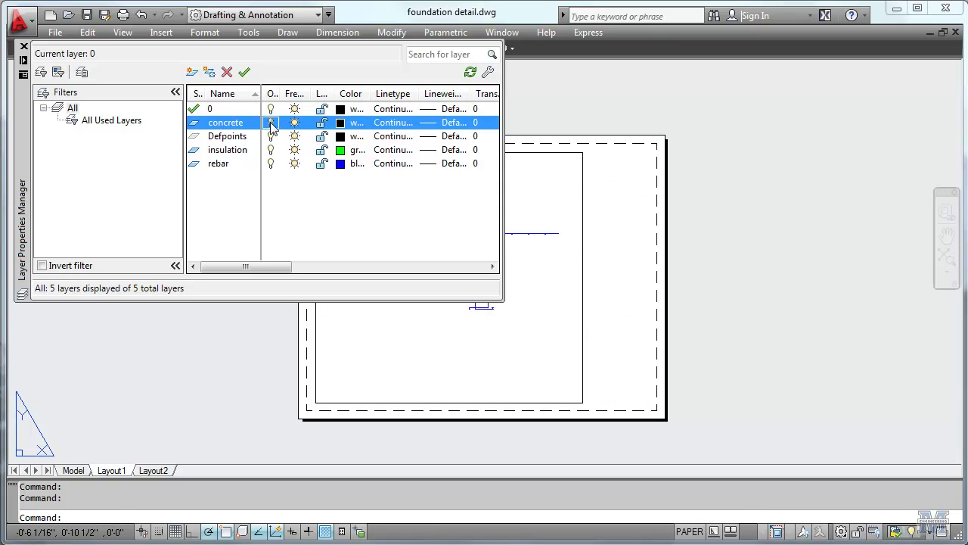
{"action": "left_click", "coordinate": [270, 124]}
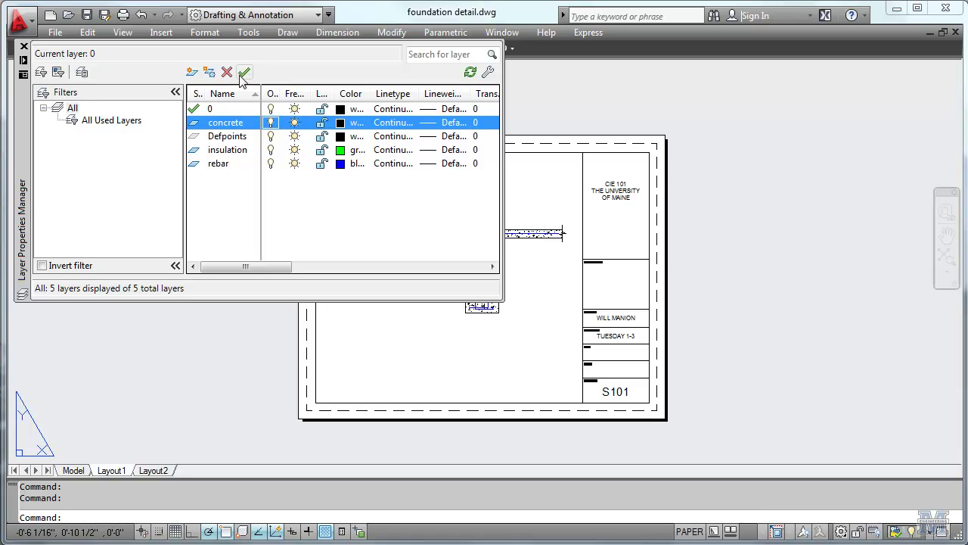
{"action": "left_click", "coordinate": [23, 46]}
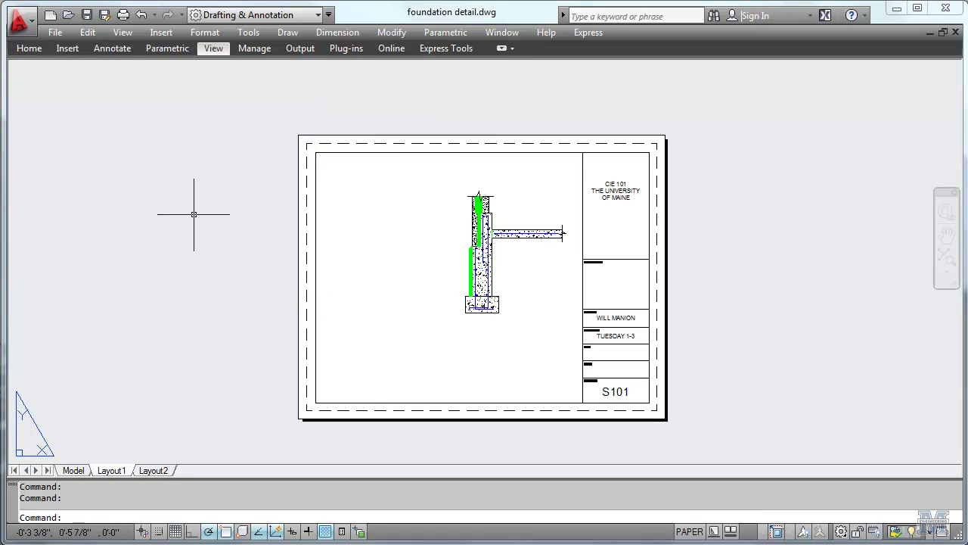